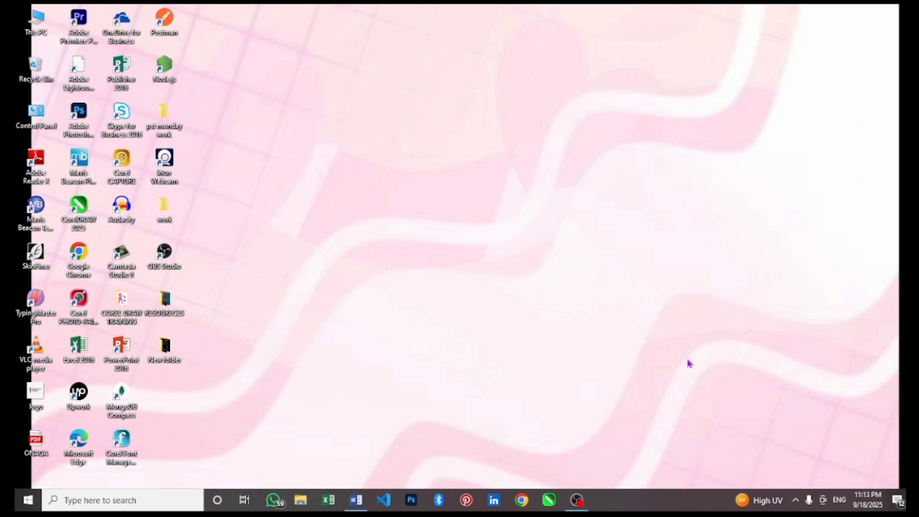
Refresh the desktop several times, then launch Word and create a blank document.
{"action": "right_click", "coordinate": [567, 184]}
{"action": "left_click", "coordinate": [601, 212]}
{"action": "right_click", "coordinate": [411, 102]}
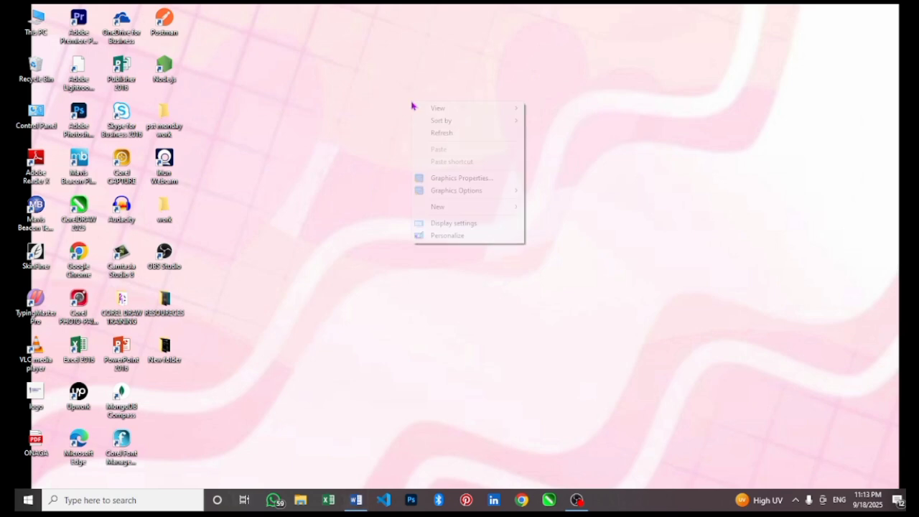
{"action": "left_click", "coordinate": [444, 133]}
{"action": "right_click", "coordinate": [446, 135]}
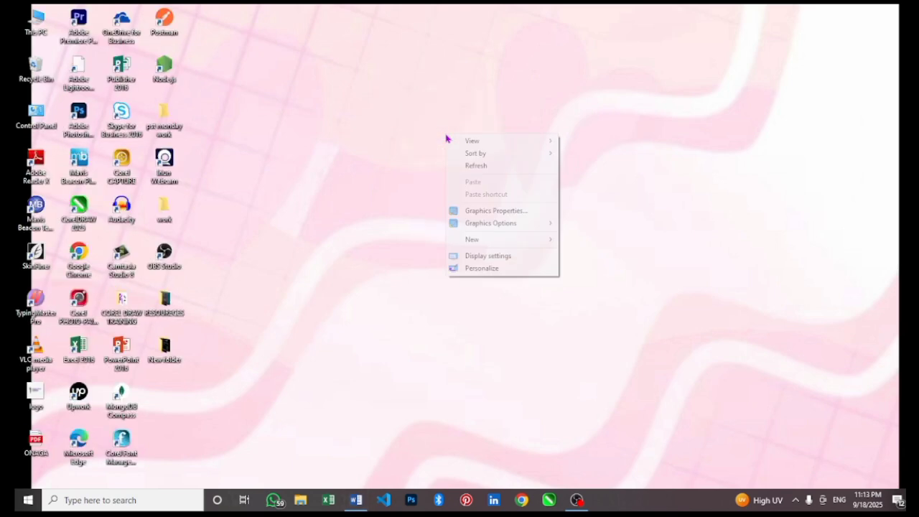
{"action": "left_click", "coordinate": [466, 167]}
{"action": "right_click", "coordinate": [467, 169]}
{"action": "left_click", "coordinate": [495, 199]}
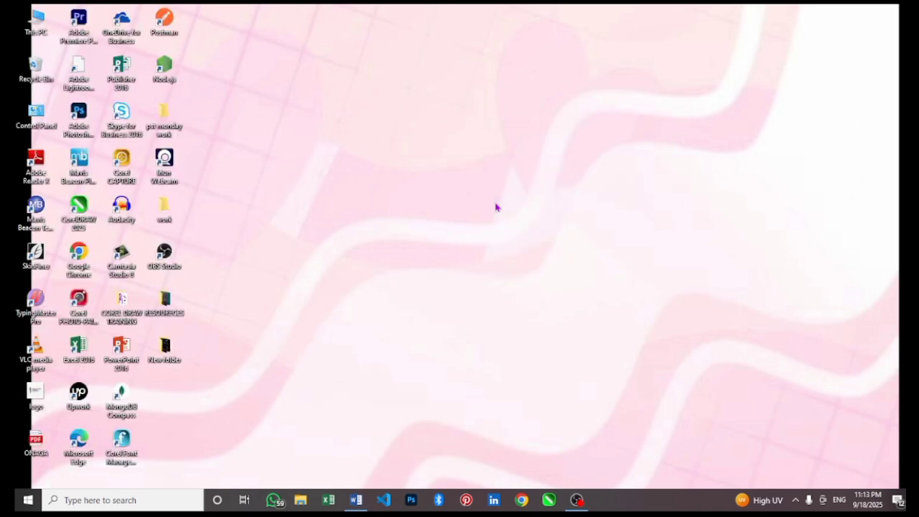
{"action": "right_click", "coordinate": [495, 206]}
{"action": "left_click", "coordinate": [517, 234]}
{"action": "left_click", "coordinate": [357, 501]}
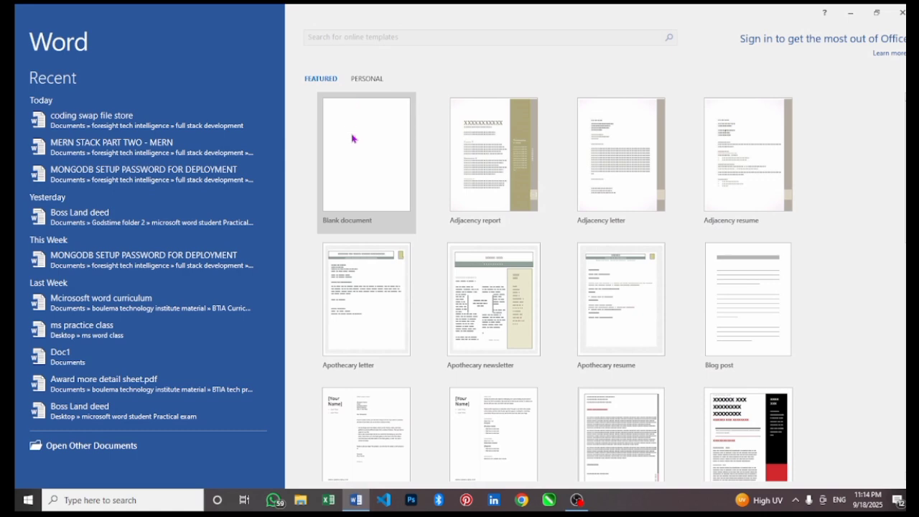
{"action": "left_click", "coordinate": [352, 137]}
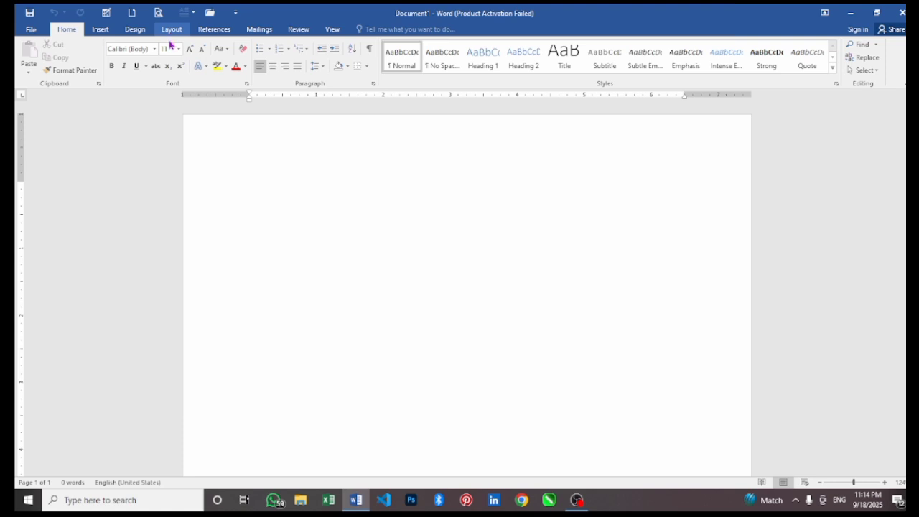
Type the line 'Standard margin General' on the page, correcting the mistyped letters.
{"action": "left_click", "coordinate": [171, 29]}
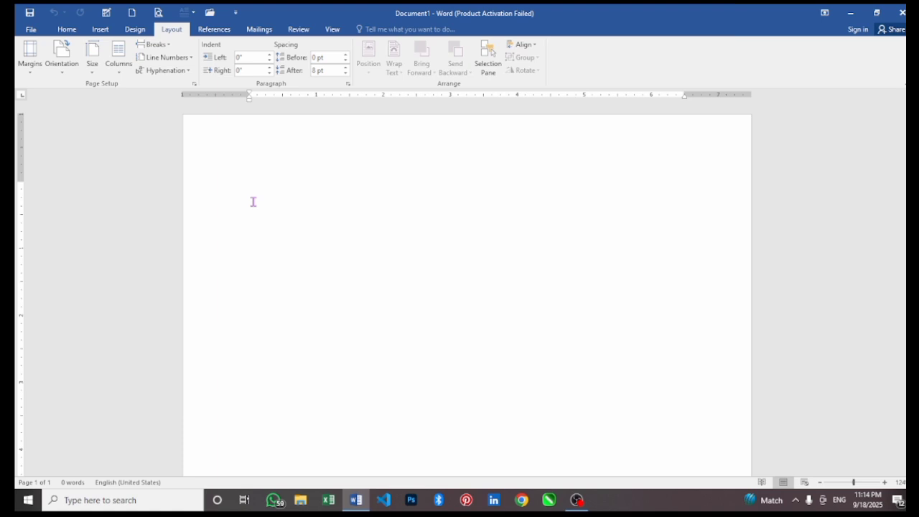
{"action": "type", "text": "standar"}
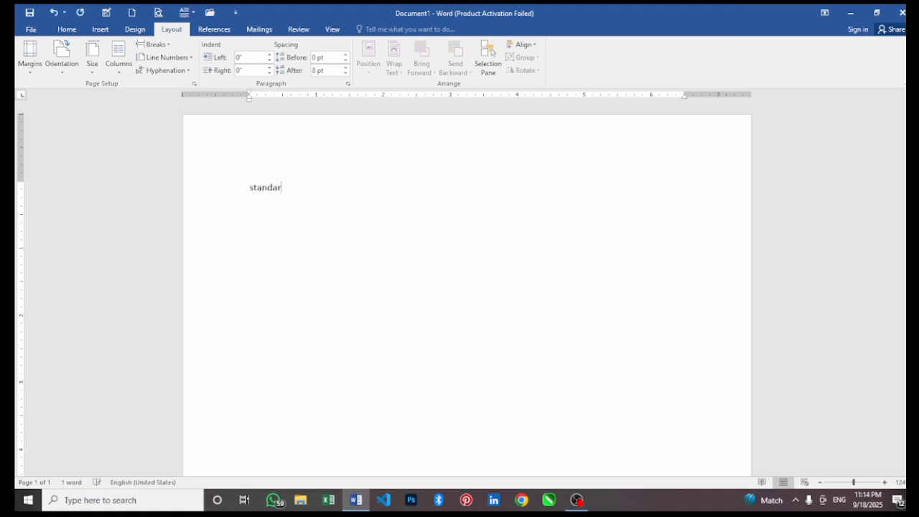
{"action": "type", "text": "d margin"}
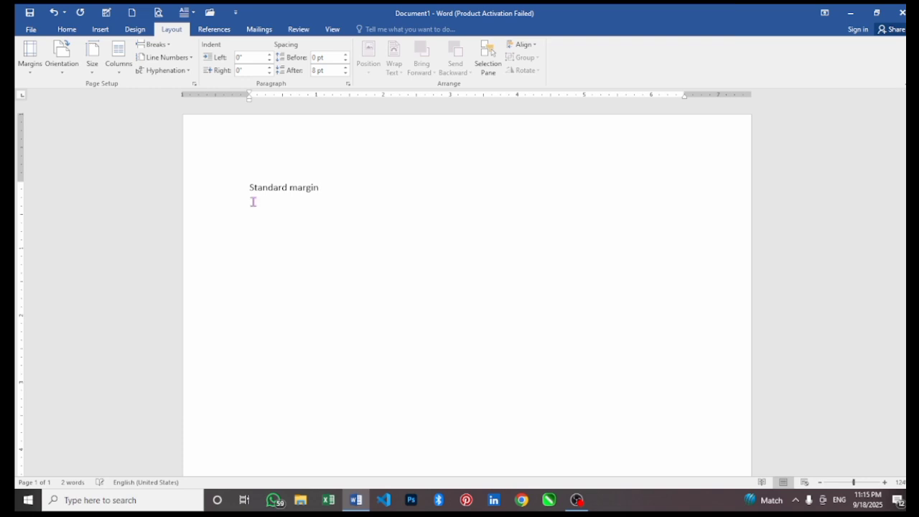
{"action": "type", "text": " General"}
Apply the Narrow 0.5-inch margin preset to the page.
{"action": "left_click", "coordinate": [36, 59]}
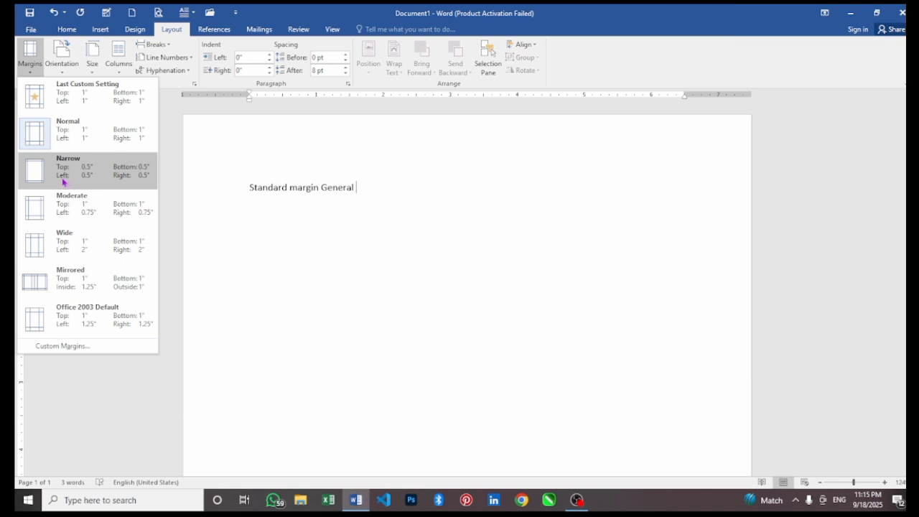
{"action": "left_click", "coordinate": [64, 182]}
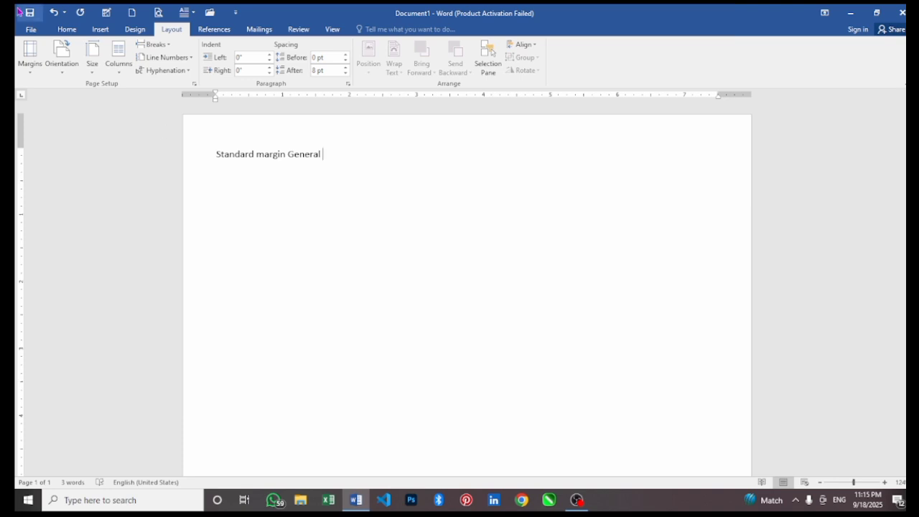
{"action": "left_click", "coordinate": [39, 75]}
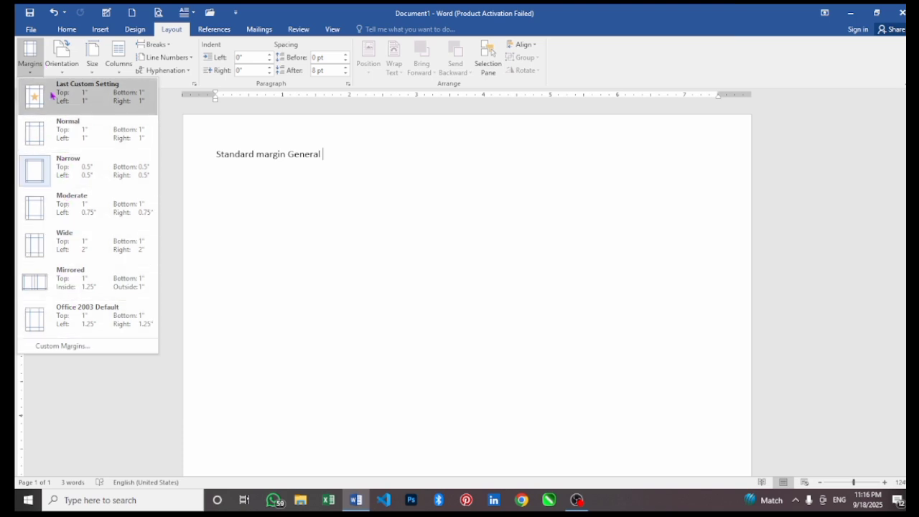
Cancel Custom Margins without changes and delete the 'Standard margin General' line.
{"action": "left_click", "coordinate": [53, 348]}
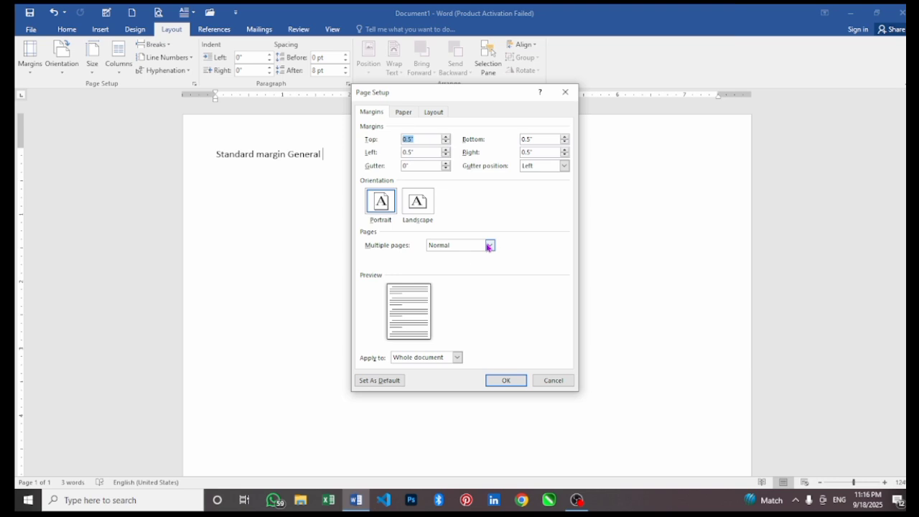
{"action": "left_click", "coordinate": [545, 379]}
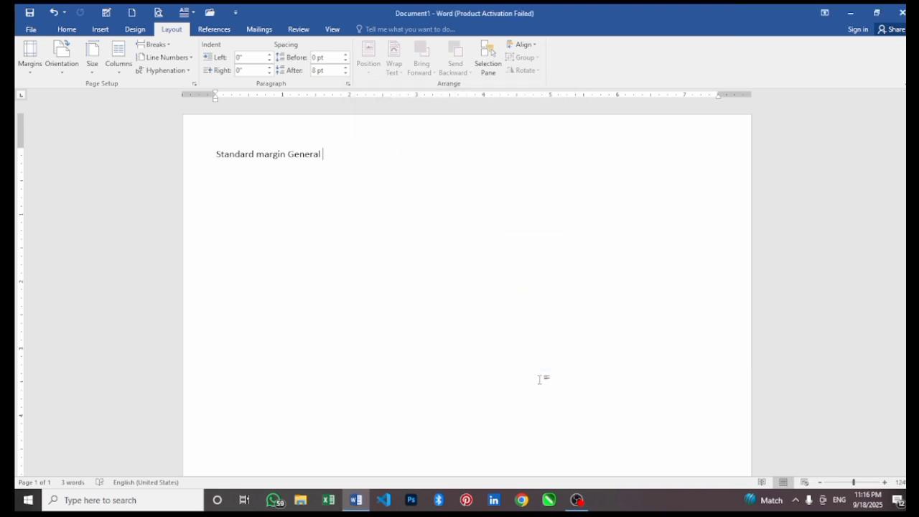
{"action": "left_click", "coordinate": [31, 57]}
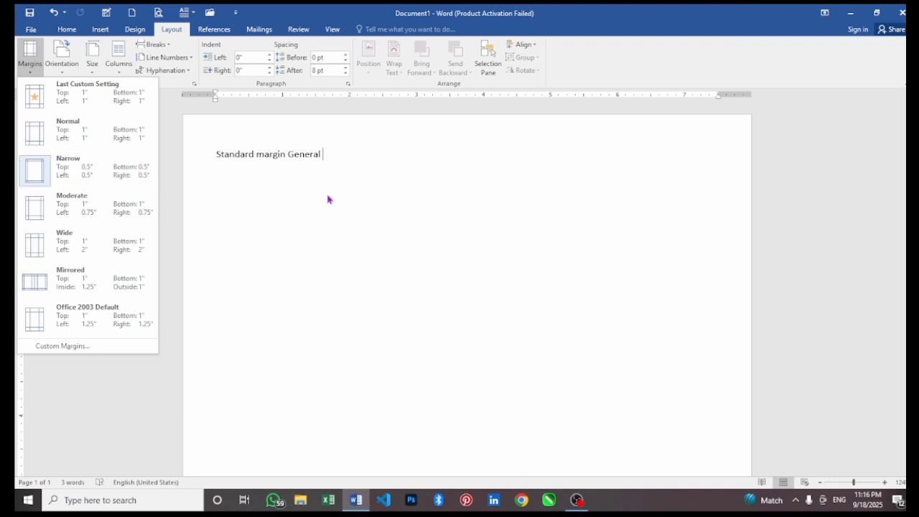
{"action": "left_click", "coordinate": [295, 227]}
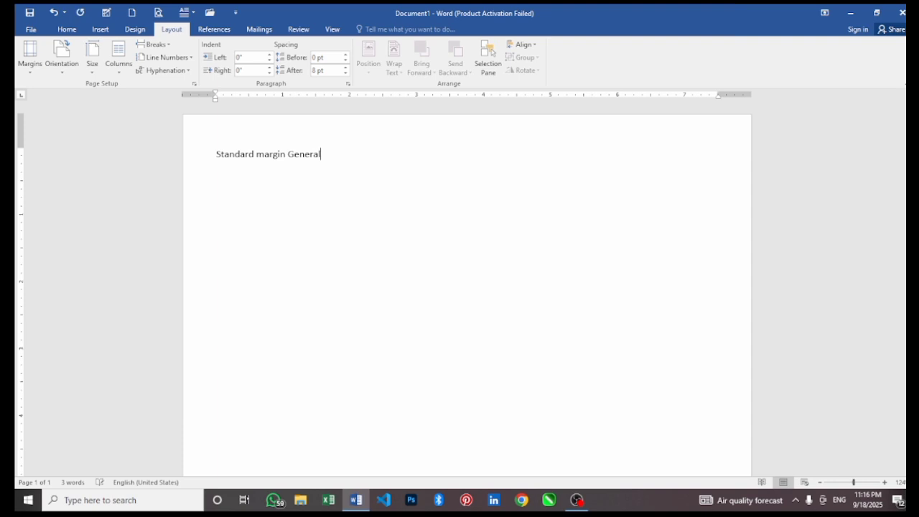
{"action": "key", "text": "BackSpace"}
{"action": "key", "text": "BackSpace"}
{"action": "key", "text": "BackSpace"}
{"action": "key", "text": "BackSpace"}
{"action": "key", "text": "BackSpace"}
{"action": "key", "text": "BackSpace"}
{"action": "key", "text": "BackSpace"}
{"action": "key", "text": "BackSpace"}
{"action": "key", "text": "BackSpace"}
{"action": "key", "text": "BackSpace"}
{"action": "key", "text": "BackSpace"}
{"action": "key", "text": "BackSpace"}
{"action": "key", "text": "BackSpace"}
{"action": "key", "text": "BackSpace"}
{"action": "key", "text": "BackSpace"}
{"action": "key", "text": "BackSpace"}
{"action": "key", "text": "BackSpace"}
{"action": "key", "text": "BackSpace"}
{"action": "key", "text": "BackSpace"}
{"action": "key", "text": "BackSpace"}
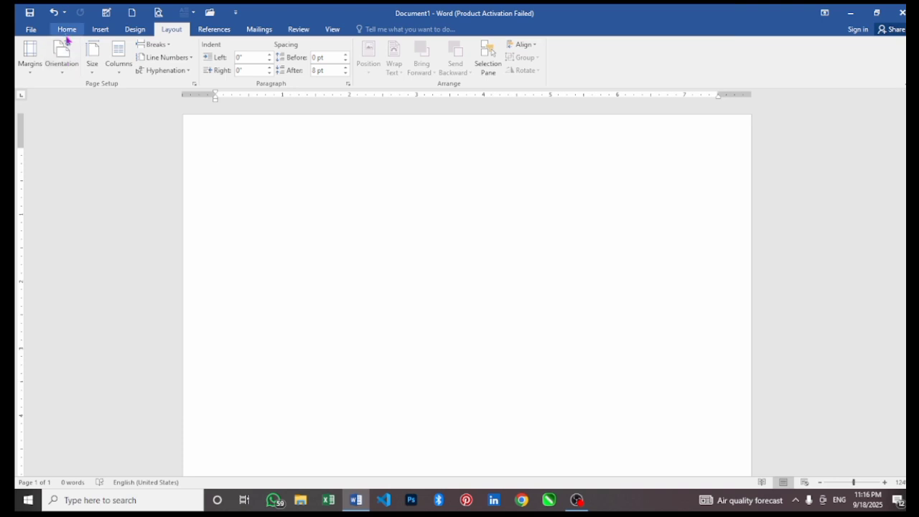
{"action": "left_click", "coordinate": [70, 62]}
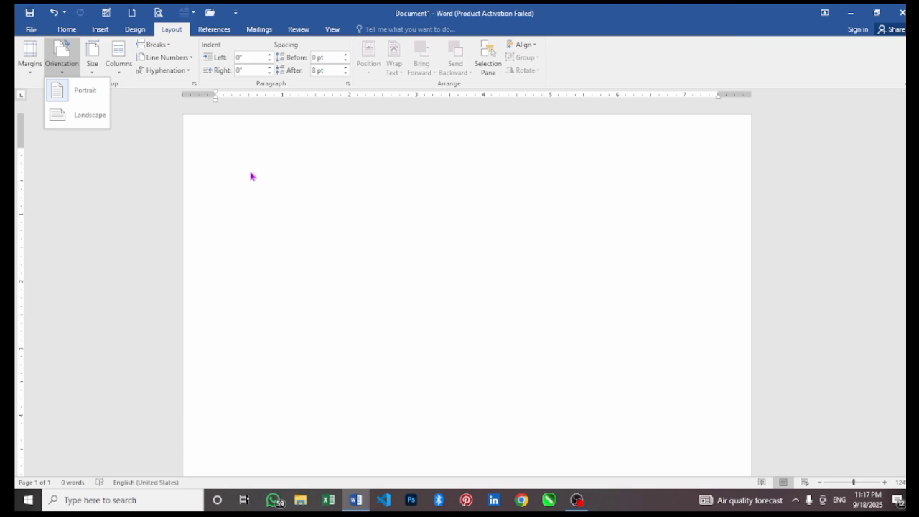
{"action": "left_click", "coordinate": [73, 117]}
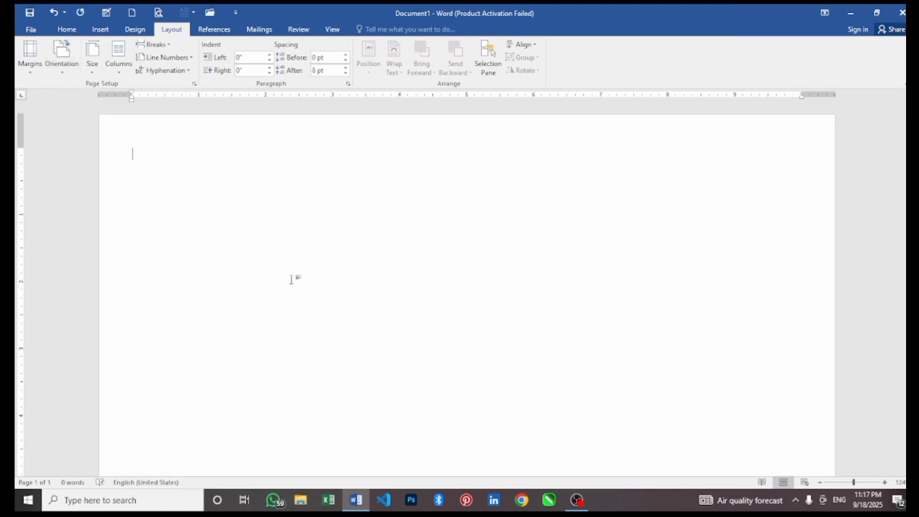
{"action": "scroll", "coordinate": [641, 328], "scroll_direction": "down", "scroll_amount": 7, "text": "ctrl"}
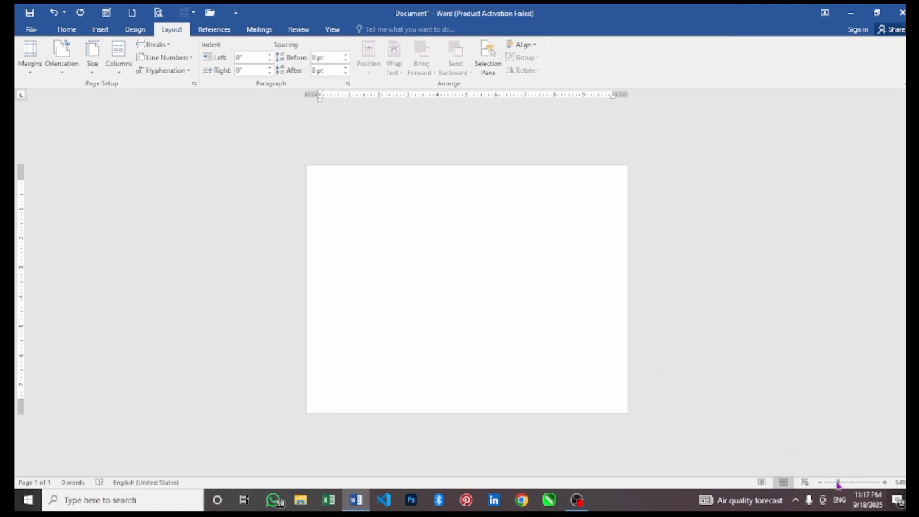
{"action": "left_click_drag", "start_coordinate": [837, 485], "coordinate": [839, 484]}
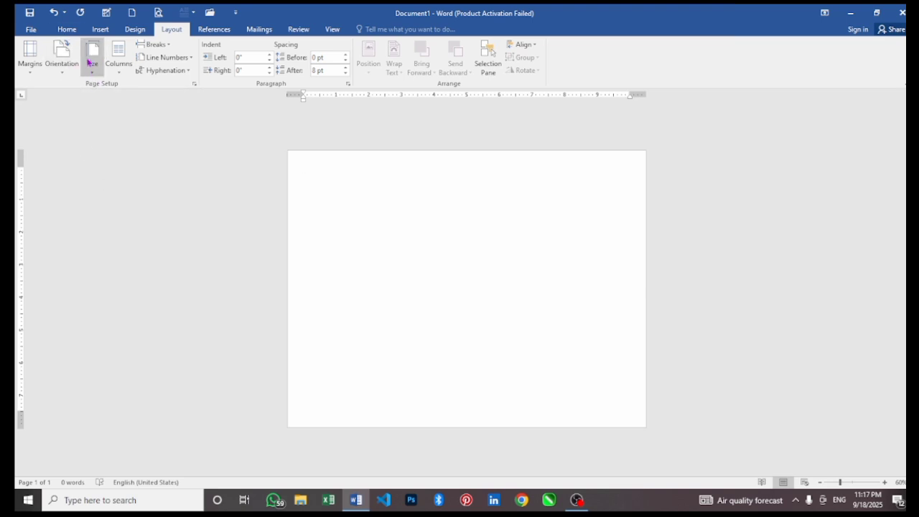
{"action": "left_click", "coordinate": [60, 59]}
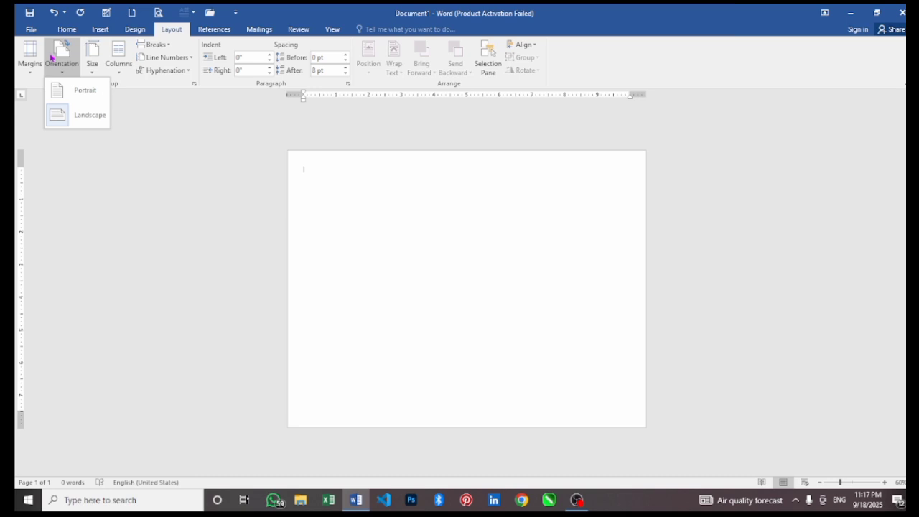
{"action": "left_click", "coordinate": [79, 94]}
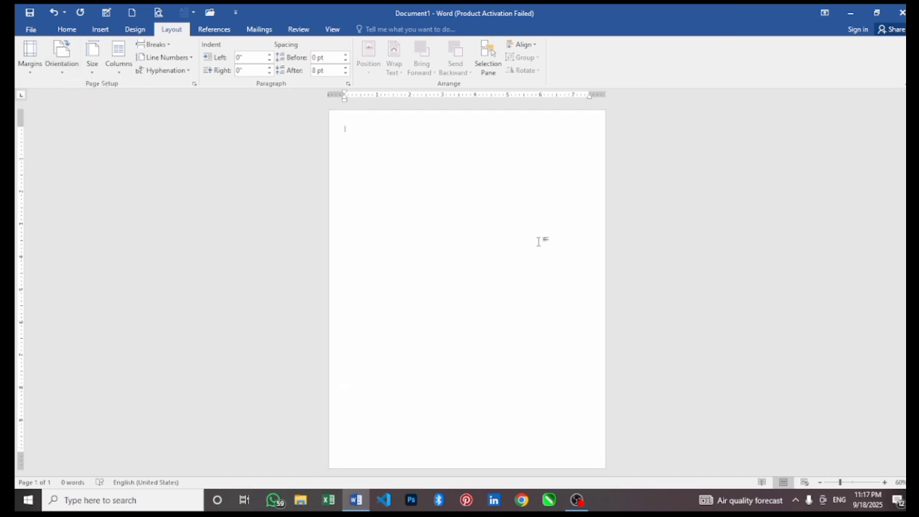
{"action": "scroll", "coordinate": [539, 241], "scroll_direction": "down", "scroll_amount": 1, "text": "ctrl"}
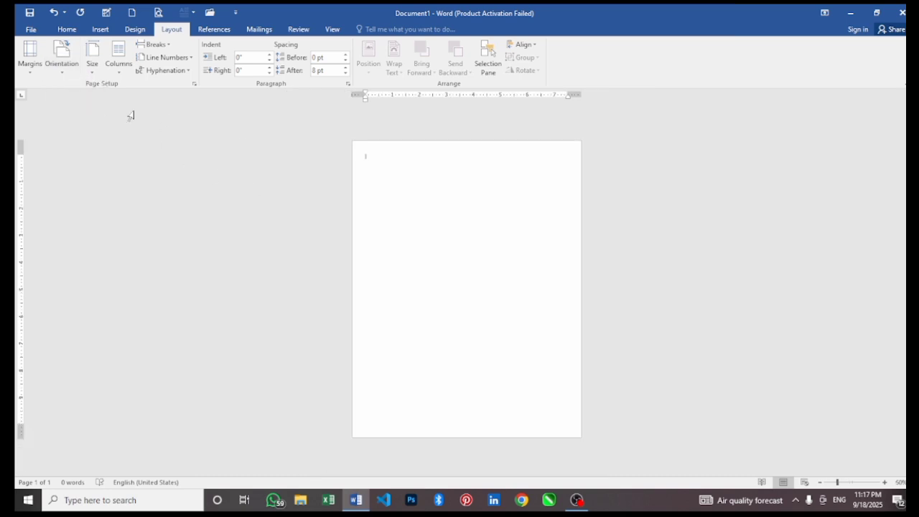
{"action": "left_click", "coordinate": [88, 57]}
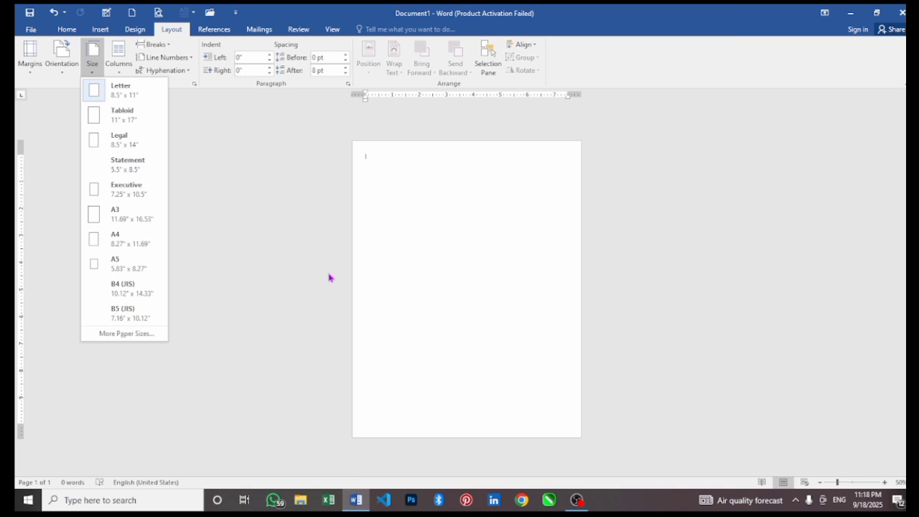
{"action": "left_click", "coordinate": [143, 246]}
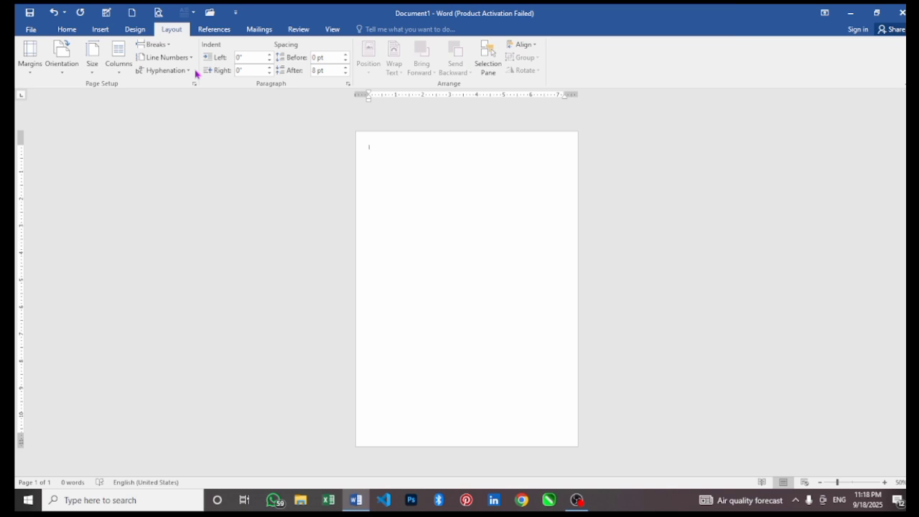
{"action": "left_click", "coordinate": [100, 63]}
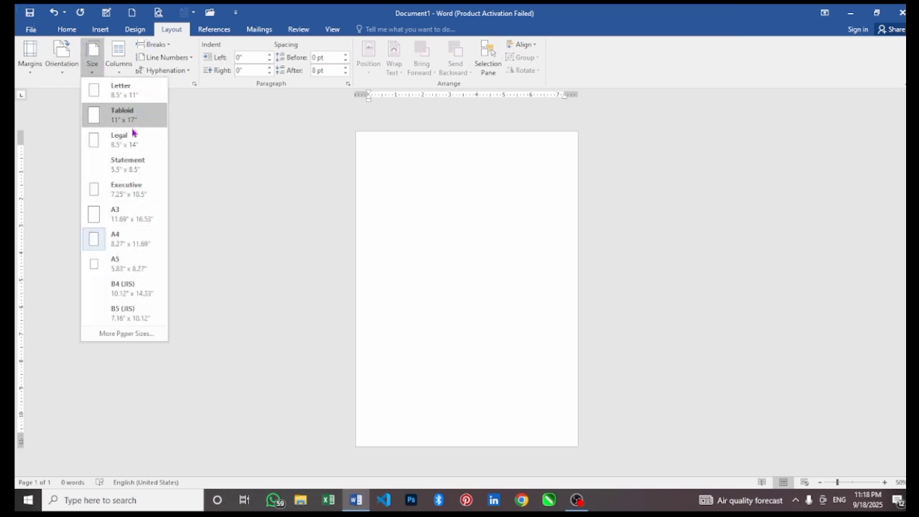
{"action": "left_click", "coordinate": [399, 153]}
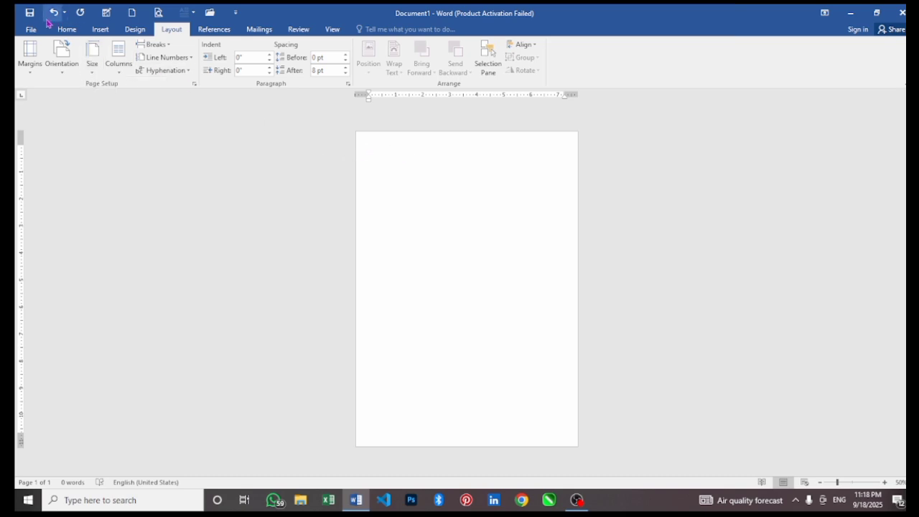
{"action": "left_click", "coordinate": [66, 29]}
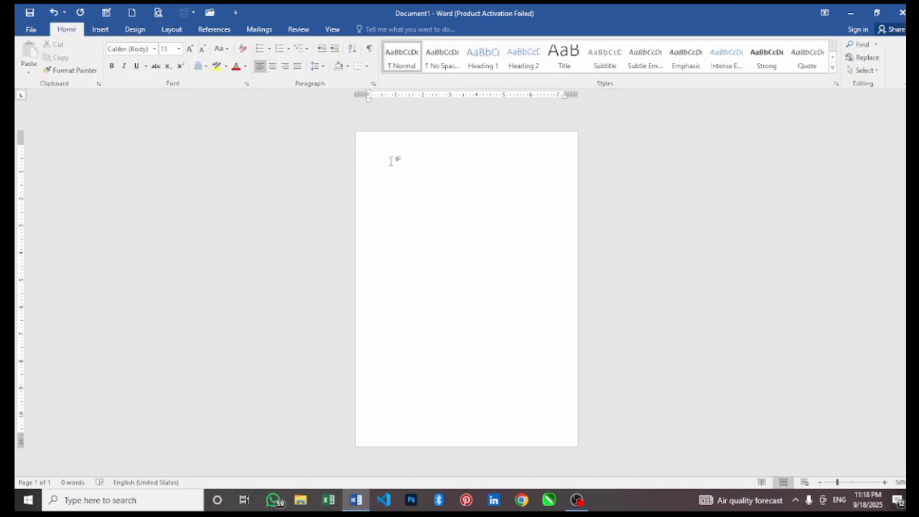
{"action": "left_click", "coordinate": [173, 30]}
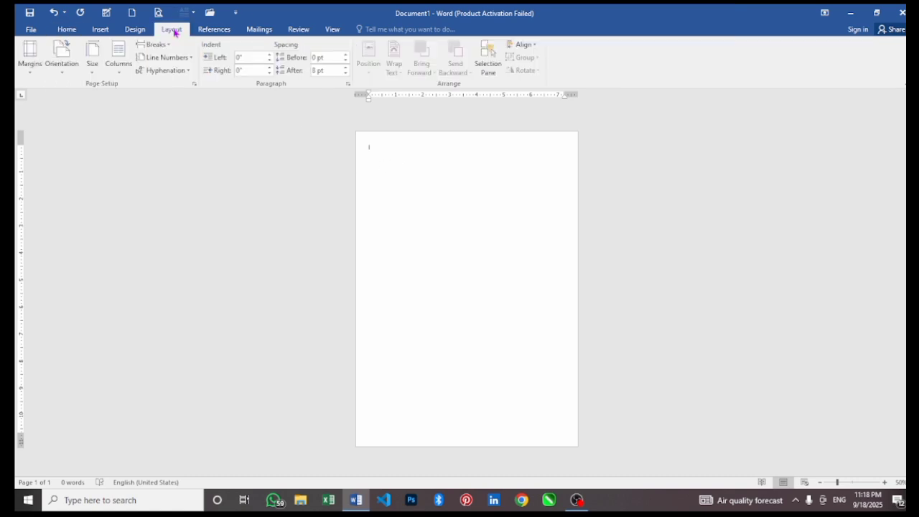
Leave the columns unchanged and show the recent documents list with Ctrl+O.
{"action": "left_click", "coordinate": [117, 70]}
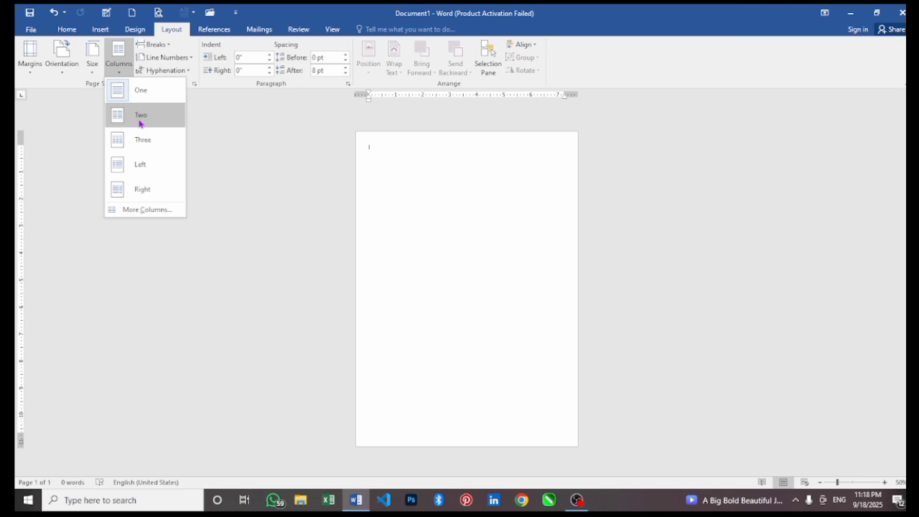
{"action": "left_click", "coordinate": [299, 213]}
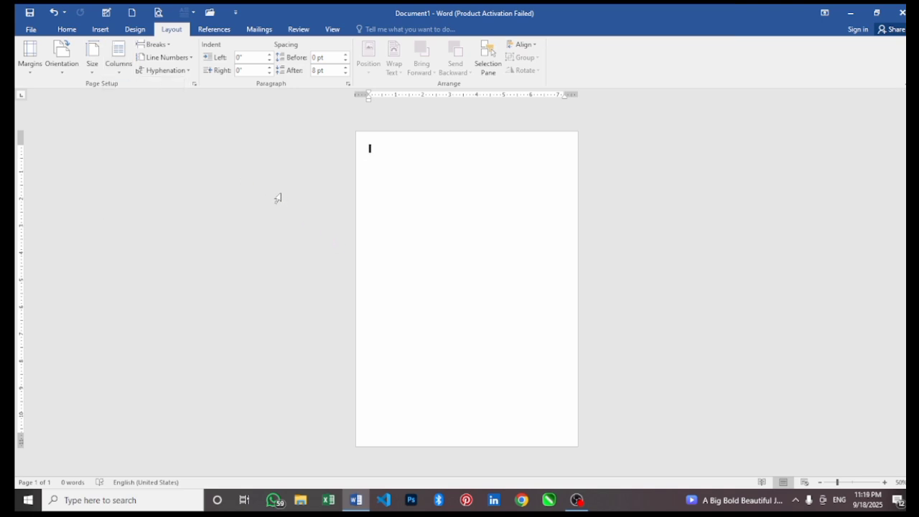
{"action": "key", "text": "ctrl+o"}
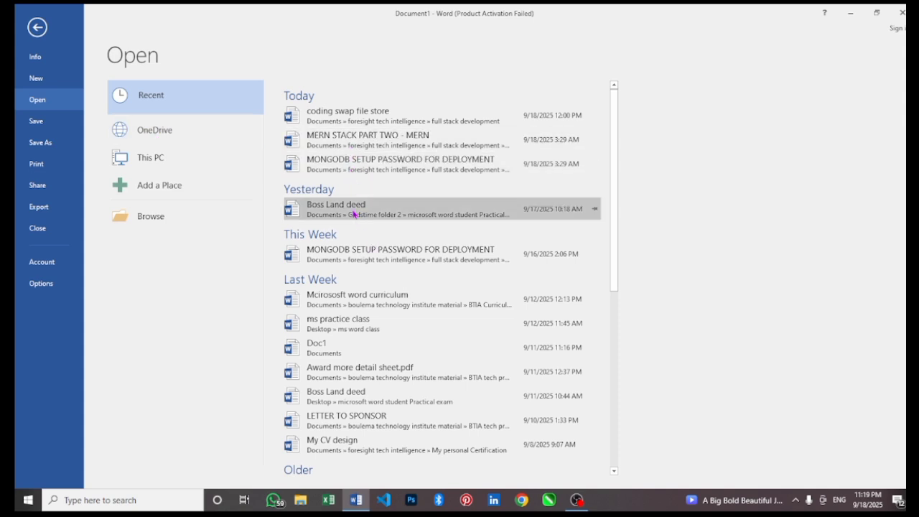
Open the Boss Land deed, copy its page-2 body text, and return to Document1.
{"action": "left_click", "coordinate": [353, 214]}
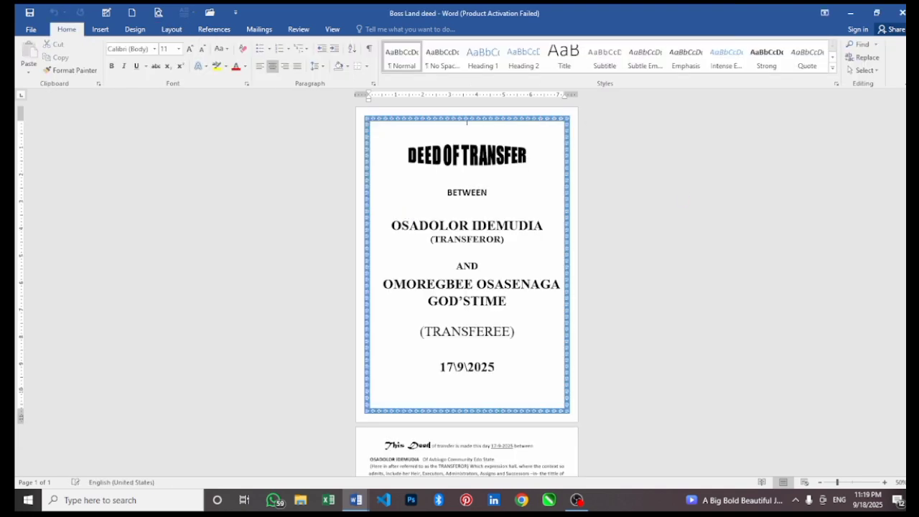
{"action": "scroll", "coordinate": [766, 240], "scroll_direction": "down", "scroll_amount": 9}
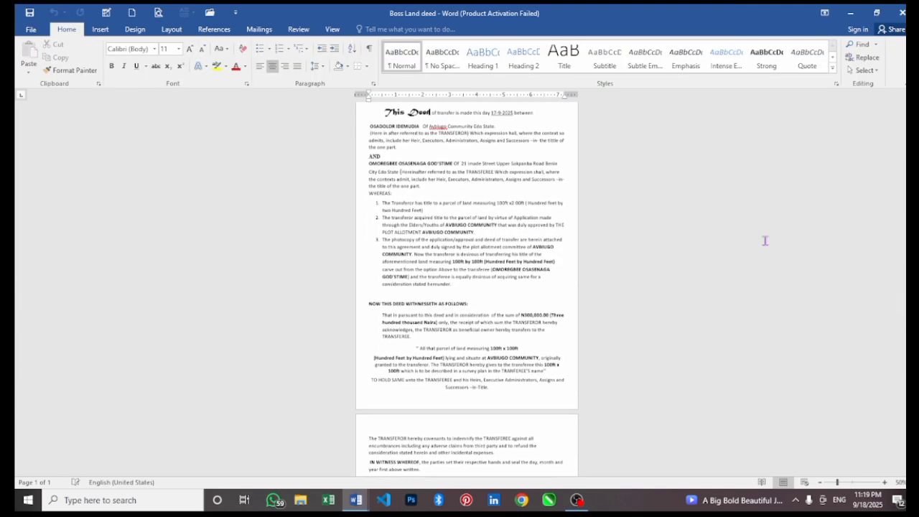
{"action": "left_click_drag", "start_coordinate": [369, 126], "coordinate": [557, 391]}
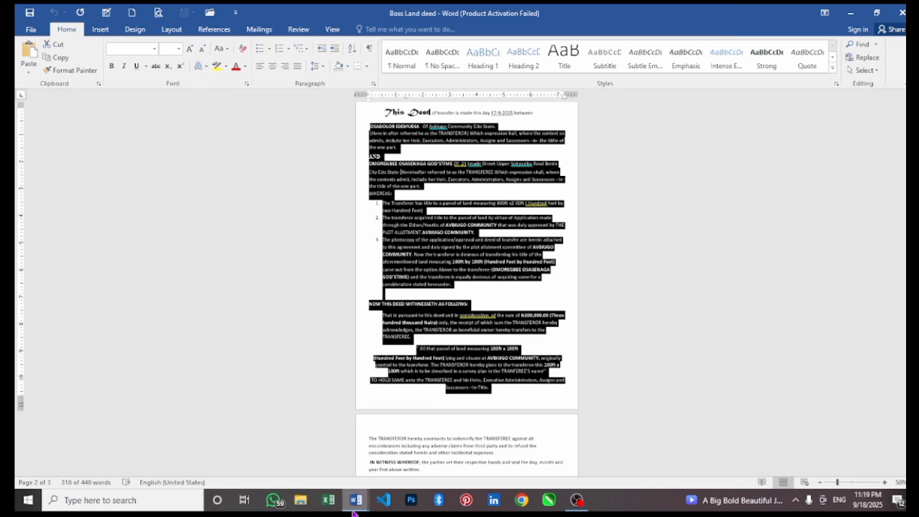
{"action": "mouse_move", "coordinate": [353, 513]}
{"action": "left_click", "coordinate": [317, 480]}
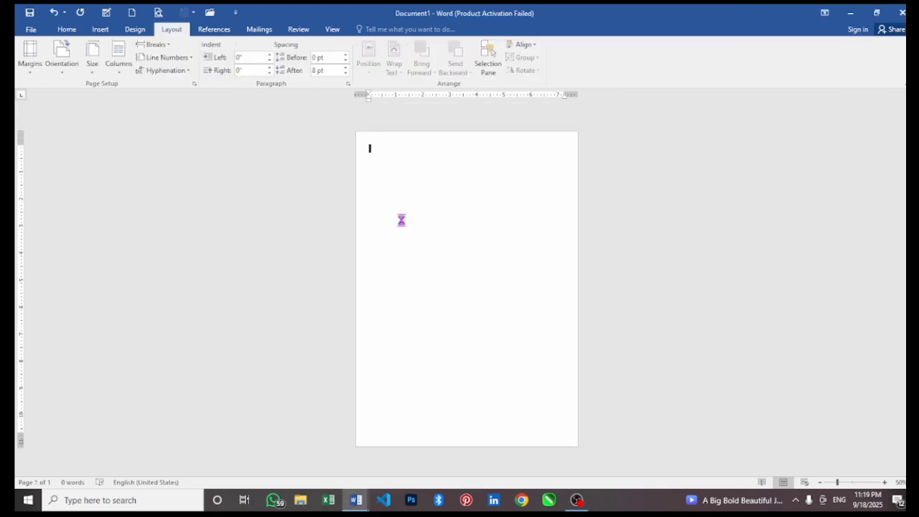
Paste the copied deed text into Document1, keeping one column.
{"action": "key", "text": "ctrl+v"}
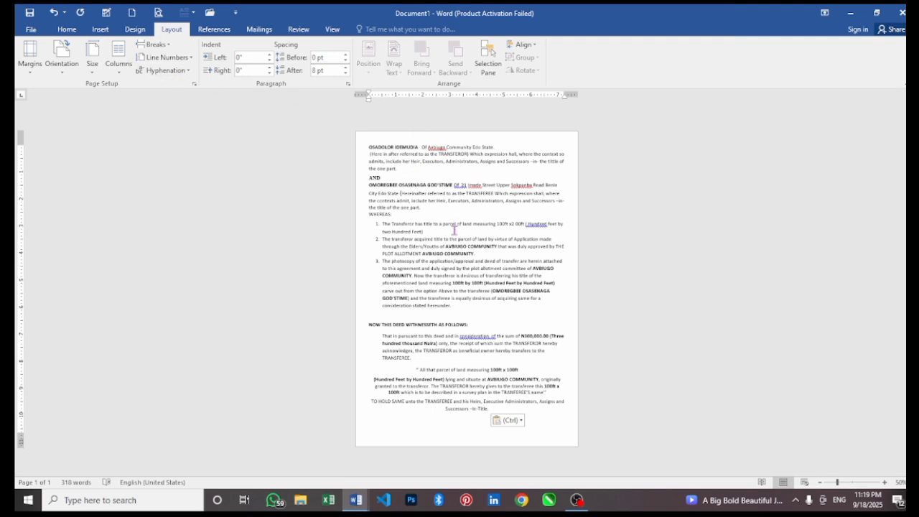
{"action": "left_click", "coordinate": [120, 56]}
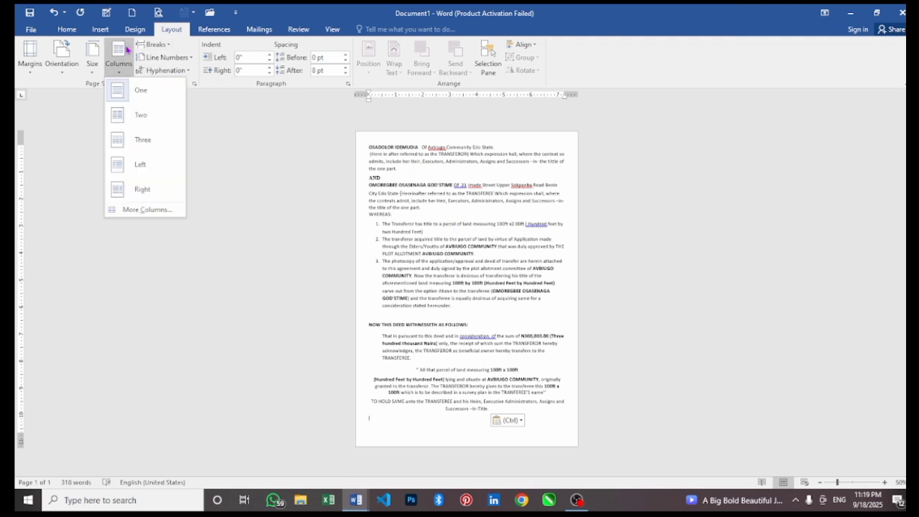
{"action": "left_click", "coordinate": [126, 90]}
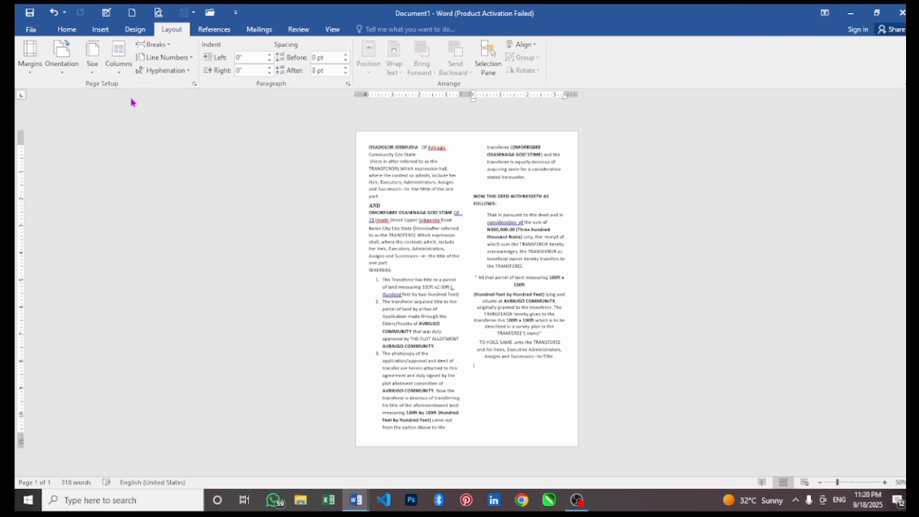
Try the Three and Left column presets, settling on Right (wide left, narrow right).
{"action": "left_click", "coordinate": [118, 57]}
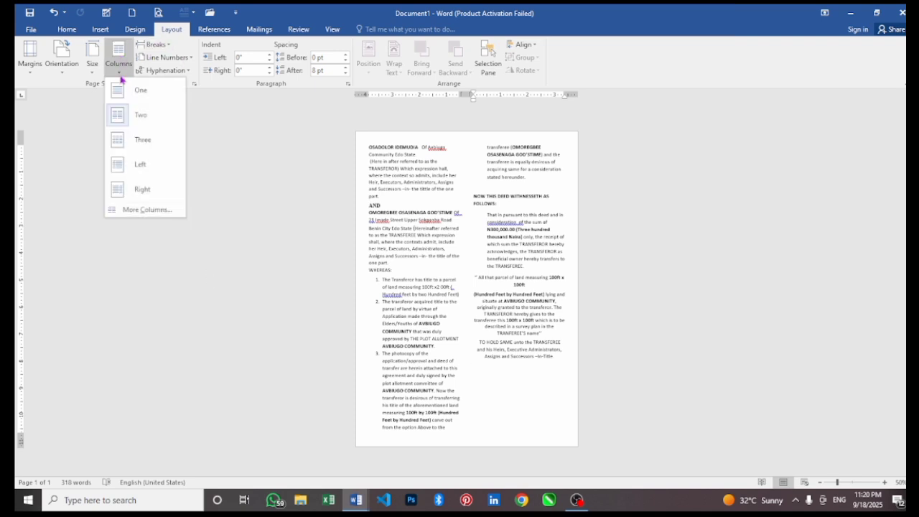
{"action": "left_click", "coordinate": [127, 139]}
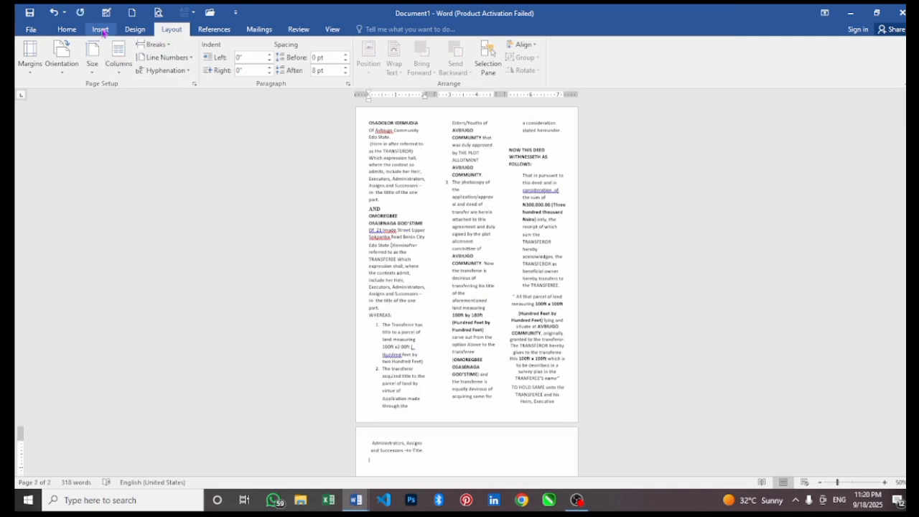
{"action": "left_click", "coordinate": [116, 57]}
{"action": "left_click", "coordinate": [130, 162]}
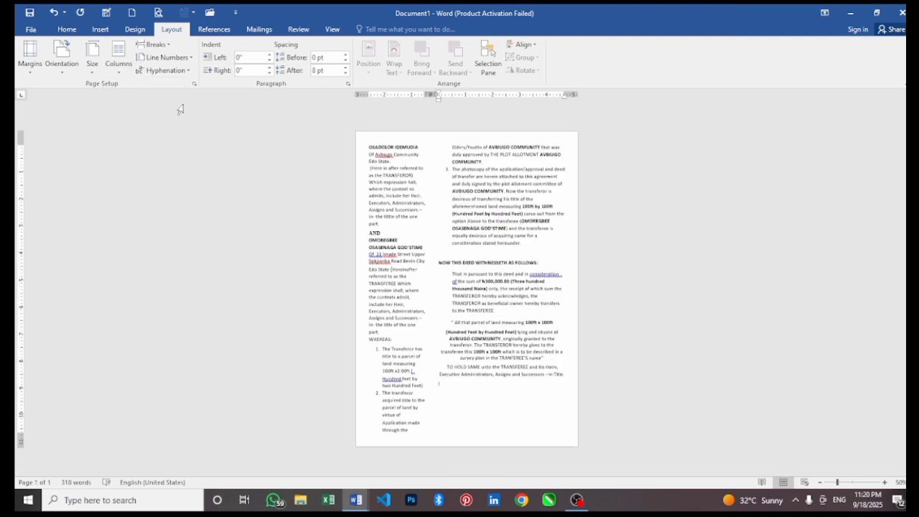
{"action": "left_click", "coordinate": [118, 57]}
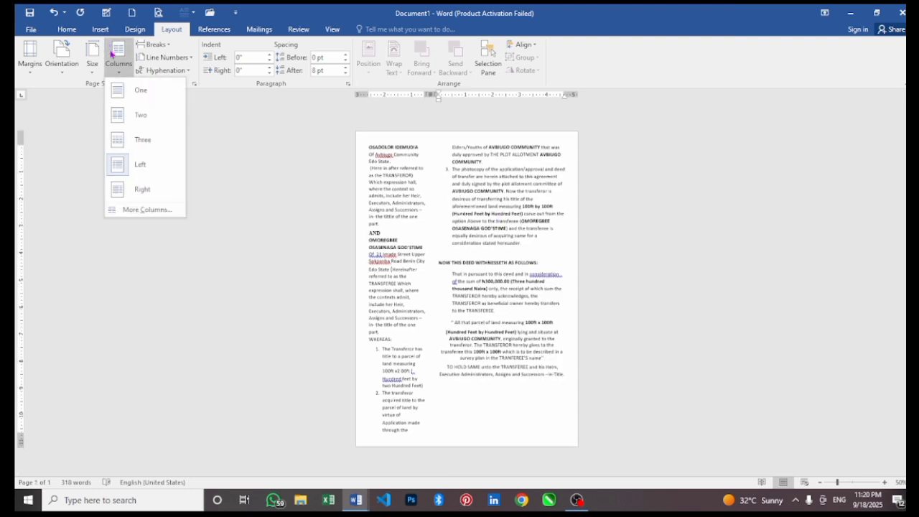
{"action": "left_click", "coordinate": [121, 191]}
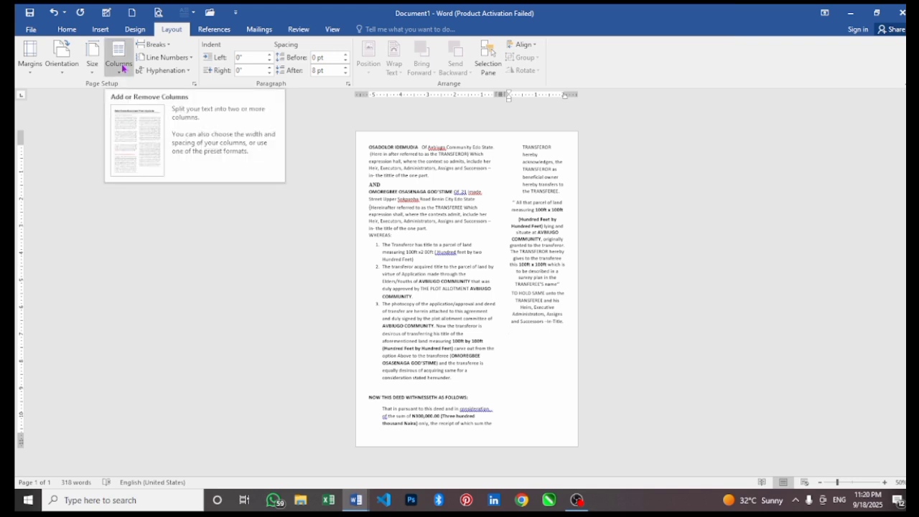
Insert a page break after the deed text and return it to one column.
{"action": "left_click", "coordinate": [162, 49]}
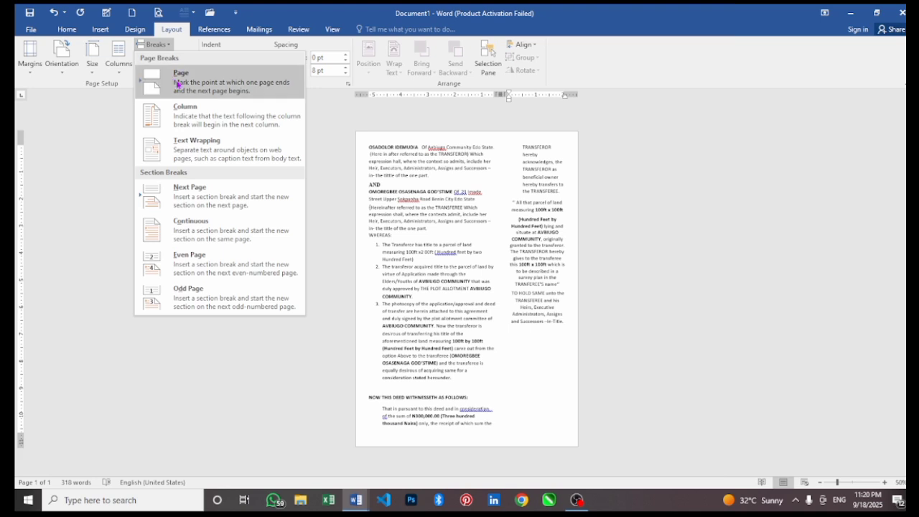
{"action": "left_click", "coordinate": [178, 85]}
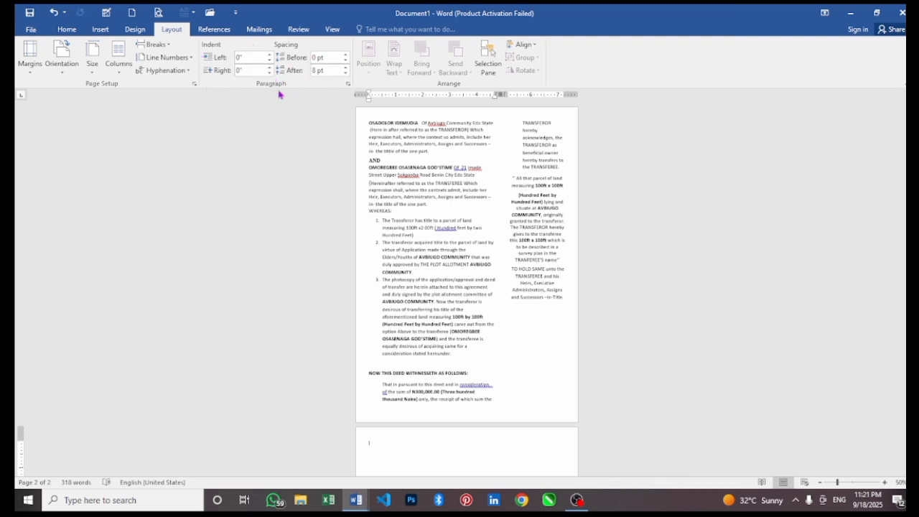
{"action": "left_click", "coordinate": [119, 61]}
{"action": "left_click", "coordinate": [144, 99]}
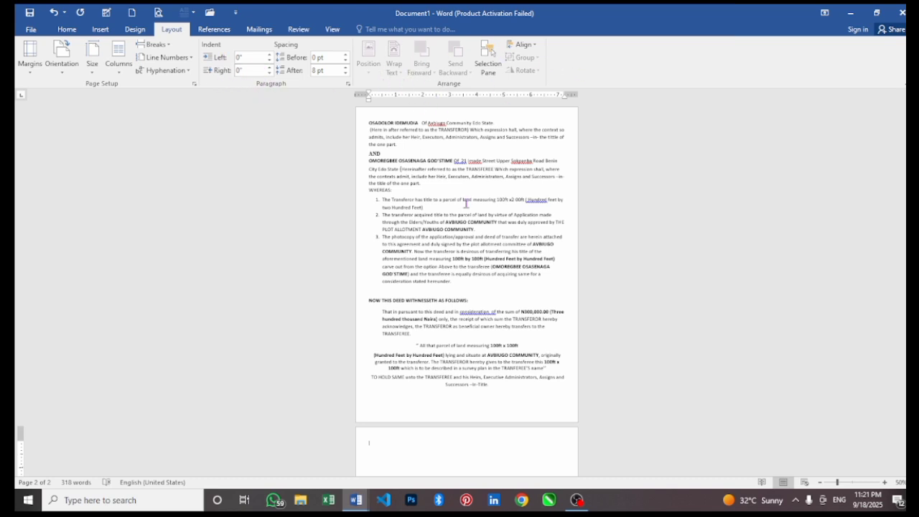
Delete all the deed text and paste it back as a single 310-word page.
{"action": "left_click_drag", "start_coordinate": [531, 401], "coordinate": [343, 116]}
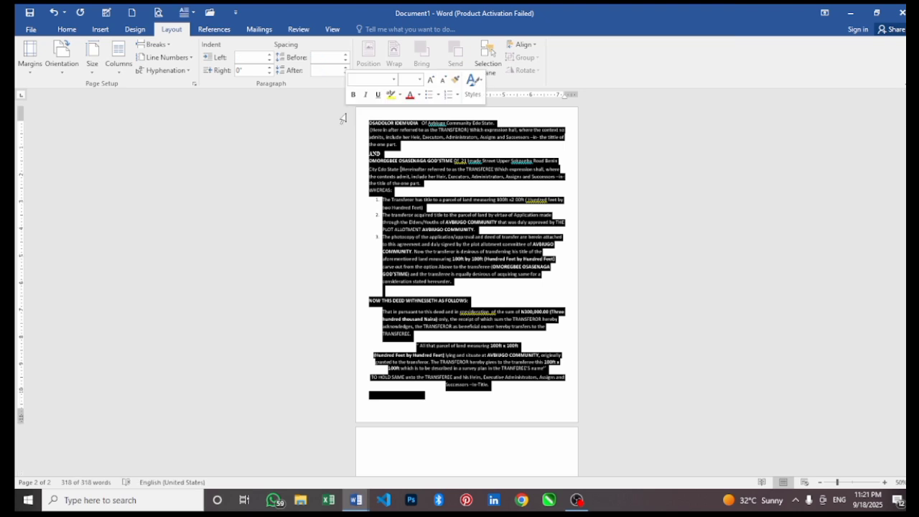
{"action": "key", "text": "Delete"}
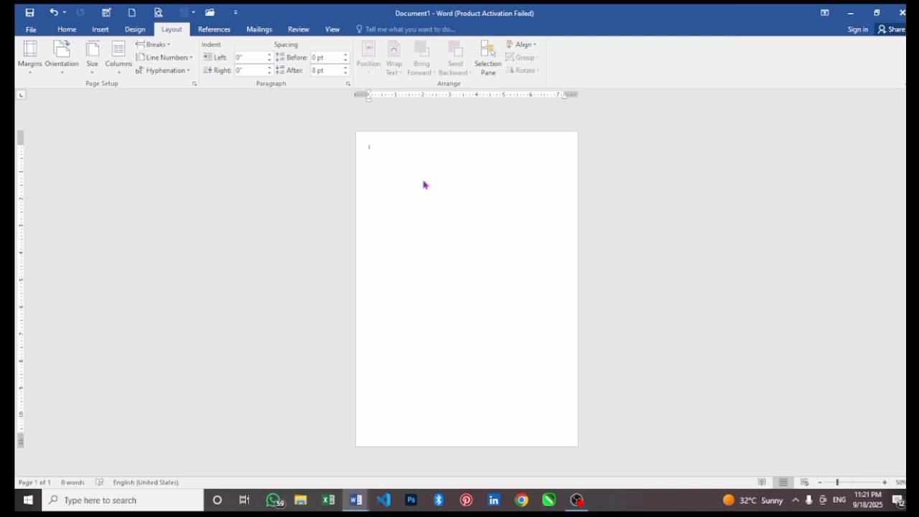
{"action": "key", "text": "ctrl+v"}
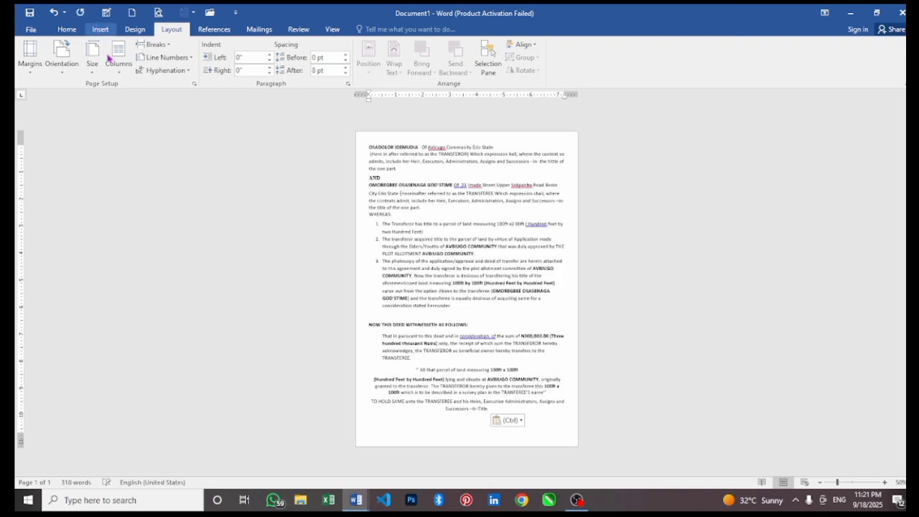
{"action": "left_click", "coordinate": [101, 30]}
Draw a blue oval circle over list items 2–3, shift it right, and show its Wrap Text options.
{"action": "left_click", "coordinate": [187, 58]}
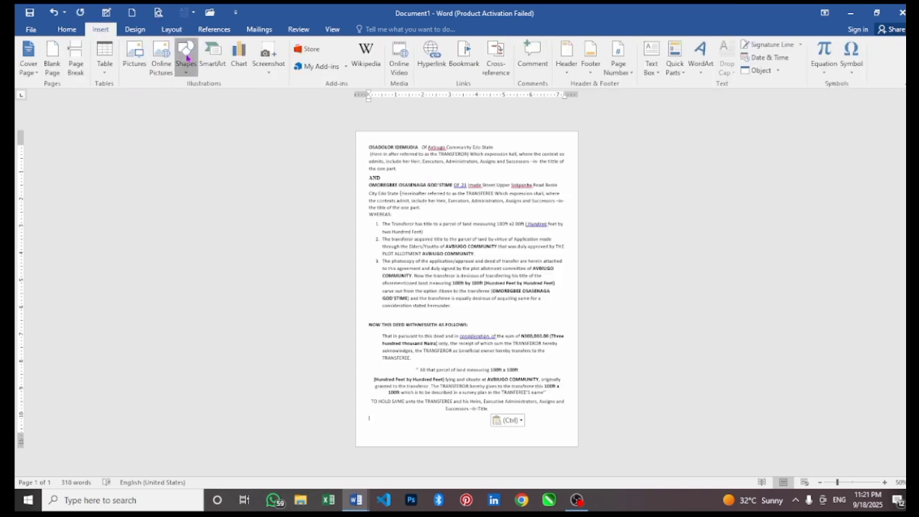
{"action": "left_click", "coordinate": [221, 96]}
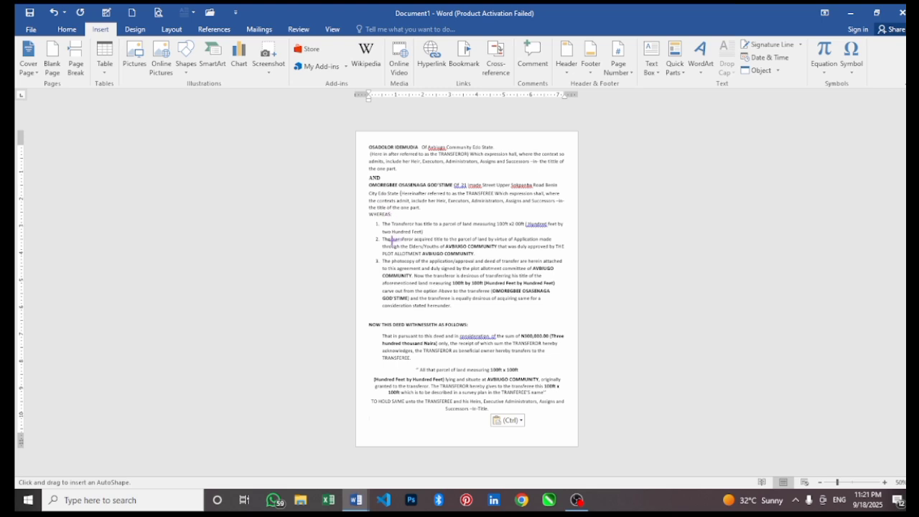
{"action": "left_click_drag", "start_coordinate": [383, 233], "coordinate": [450, 299]}
{"action": "left_click_drag", "start_coordinate": [418, 261], "coordinate": [522, 277]}
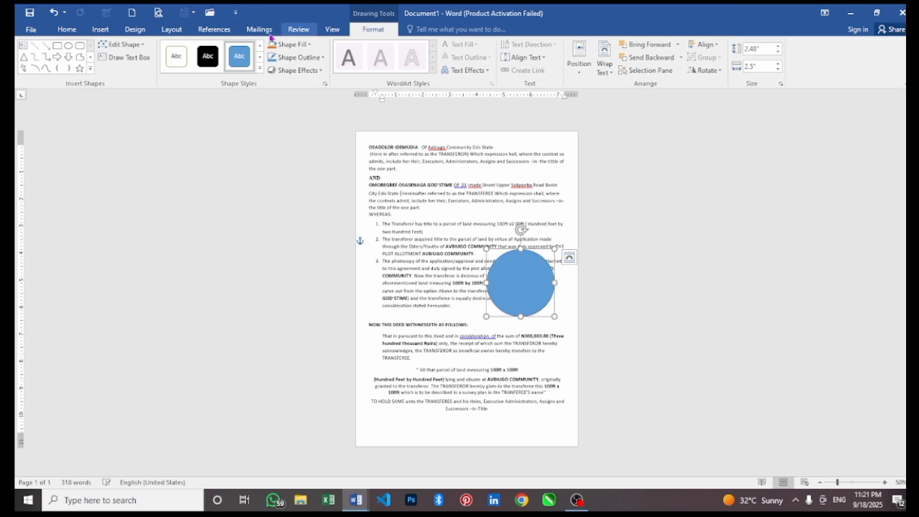
{"action": "left_click", "coordinate": [172, 30]}
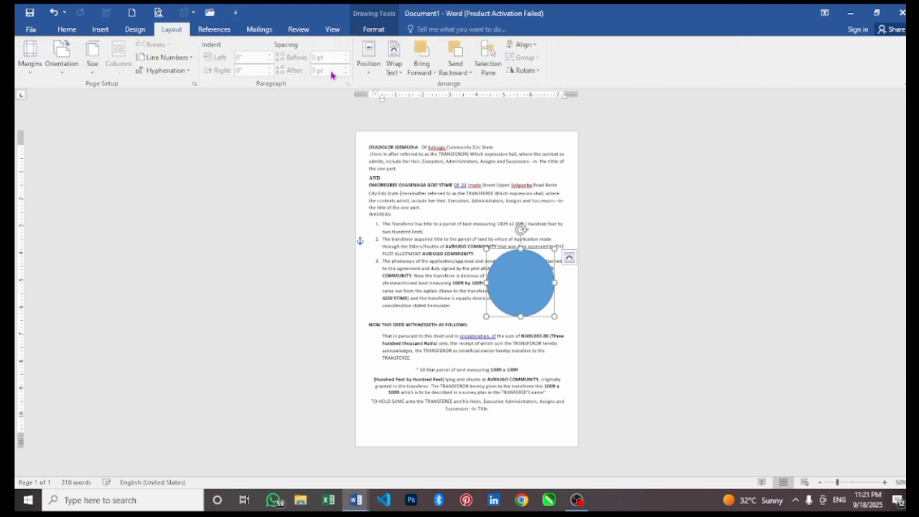
{"action": "left_click", "coordinate": [392, 64]}
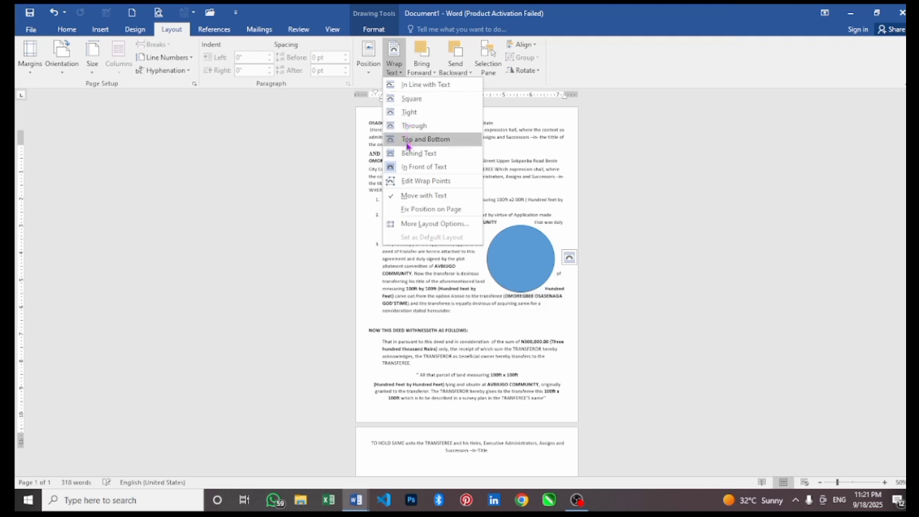
Wrap the deed text through the blue circle, move it into the list, then delete it.
{"action": "left_click", "coordinate": [408, 128]}
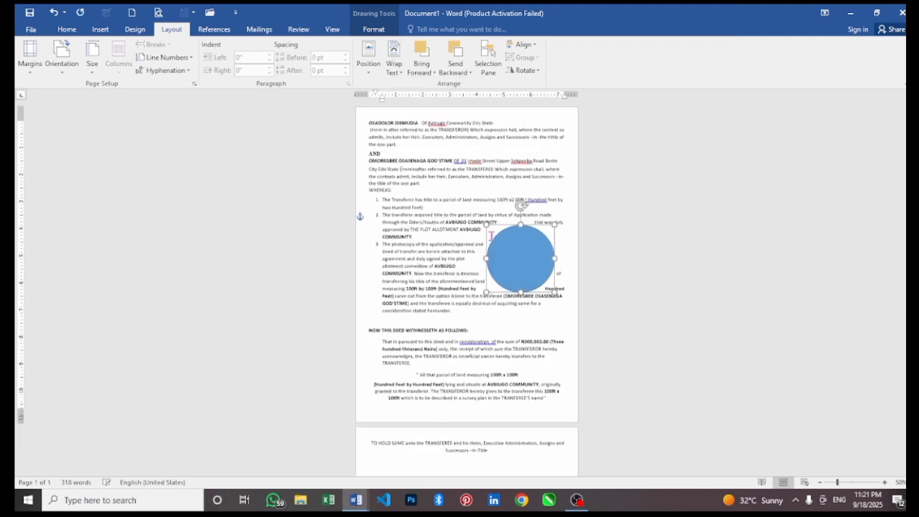
{"action": "mouse_move", "coordinate": [526, 251]}
{"action": "left_mouse_down"}
{"action": "mouse_move", "coordinate": [469, 246]}
{"action": "mouse_move", "coordinate": [508, 231]}
{"action": "mouse_move", "coordinate": [538, 250]}
{"action": "left_mouse_up"}
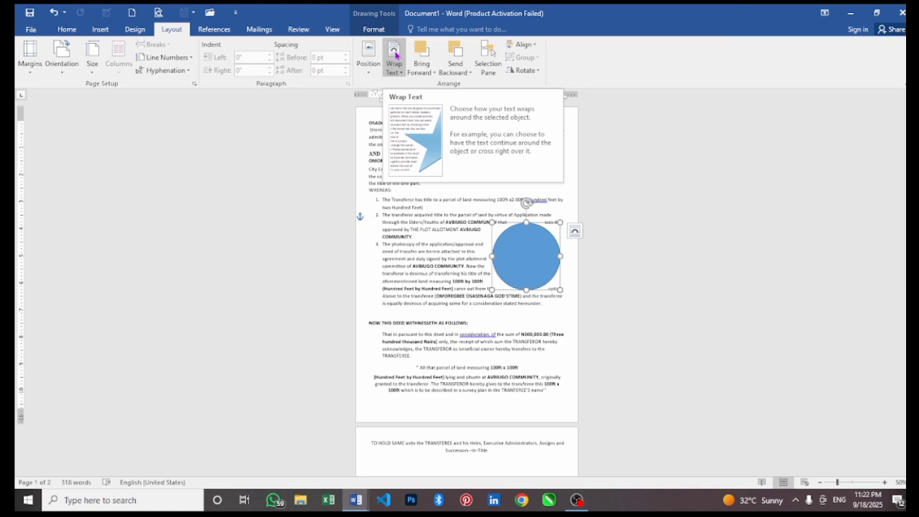
{"action": "left_click", "coordinate": [487, 242]}
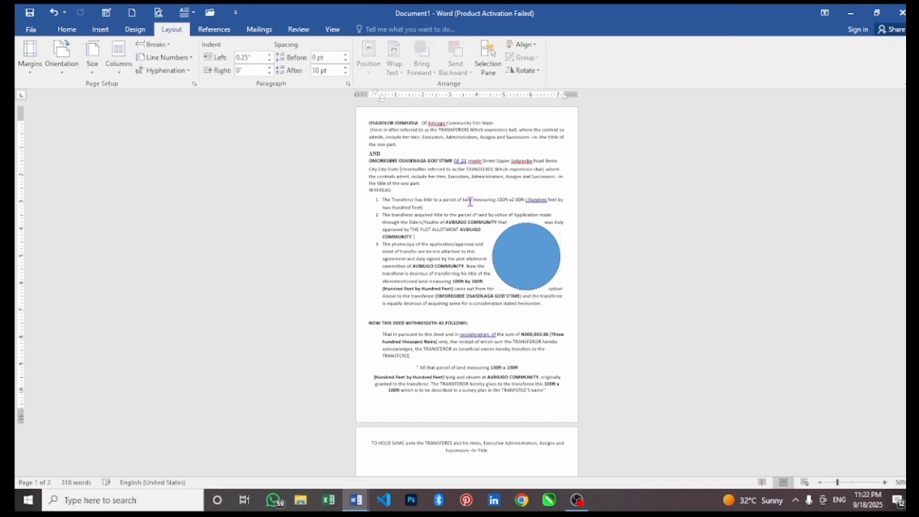
{"action": "left_click", "coordinate": [524, 268]}
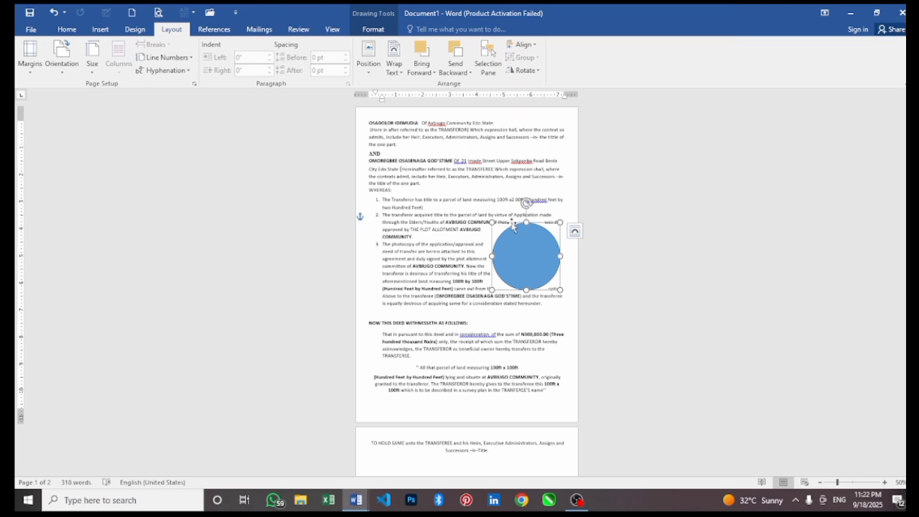
{"action": "key", "text": "Delete"}
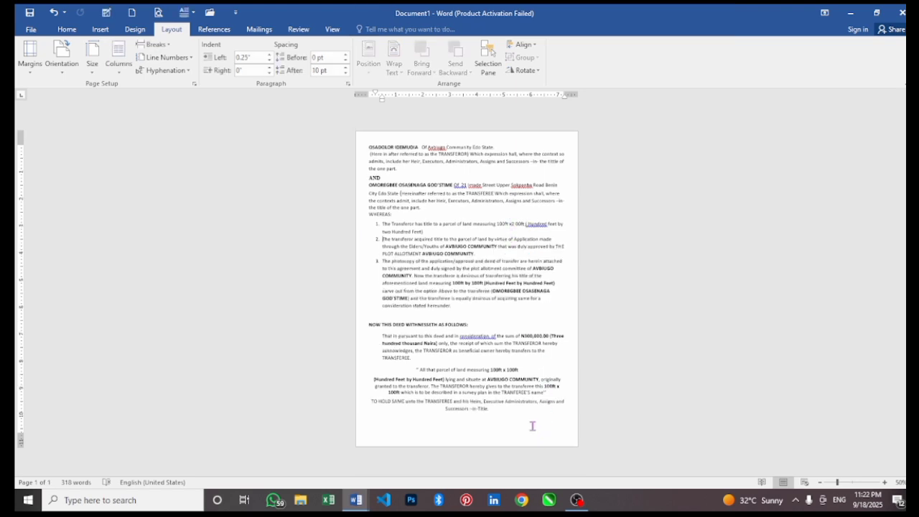
Delete all the deed text and paste the blue circle onto the empty page.
{"action": "left_click_drag", "start_coordinate": [533, 426], "coordinate": [325, 100]}
{"action": "key", "text": "Delete"}
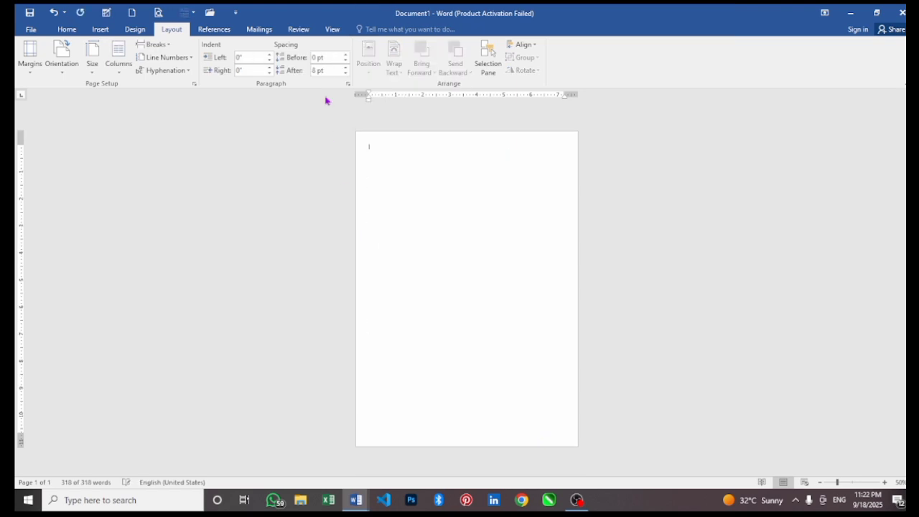
{"action": "key", "text": "ctrl+v"}
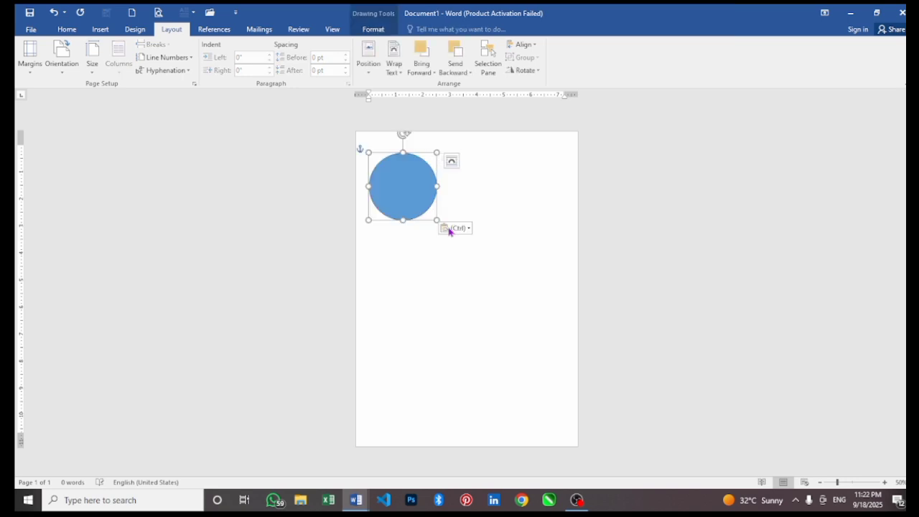
Add a second circle, fill it black, and drag it to overlap the blue one.
{"action": "left_click_drag", "start_coordinate": [429, 204], "coordinate": [488, 251]}
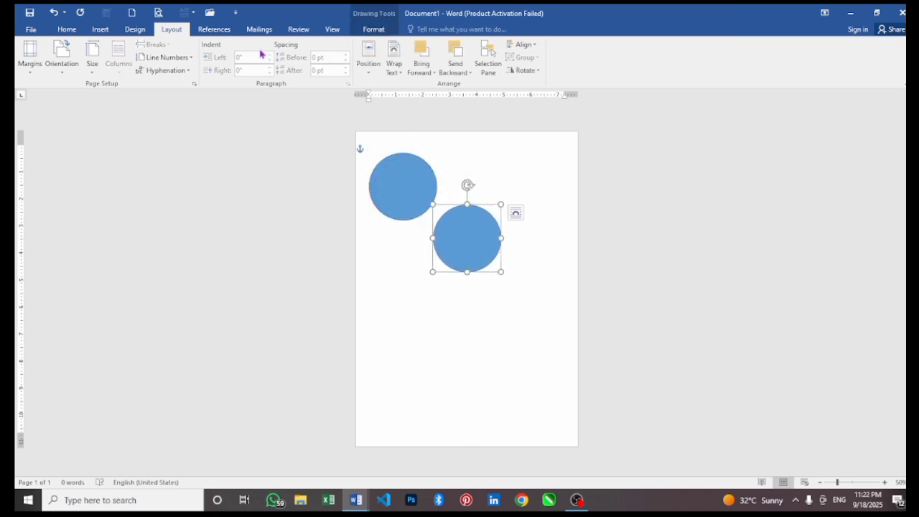
{"action": "left_click", "coordinate": [387, 30]}
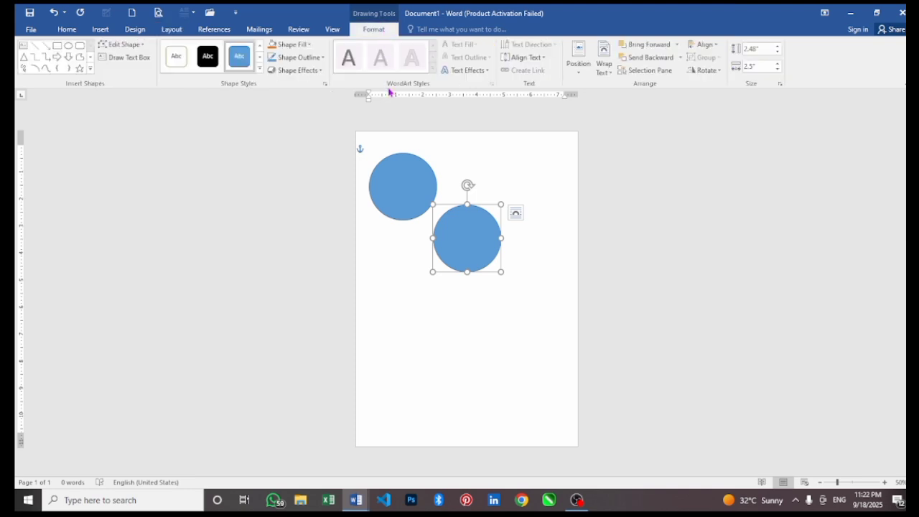
{"action": "left_click", "coordinate": [207, 56]}
{"action": "left_click_drag", "start_coordinate": [468, 228], "coordinate": [429, 187]}
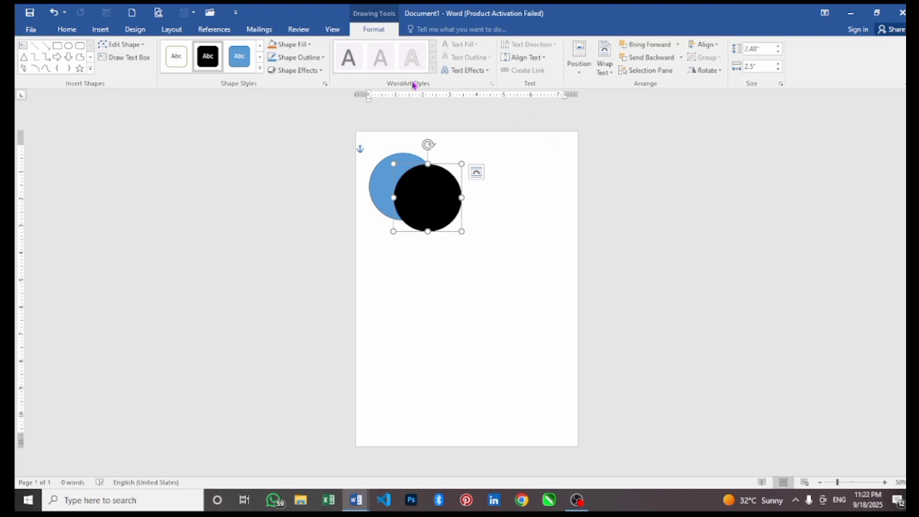
{"action": "left_click", "coordinate": [172, 29]}
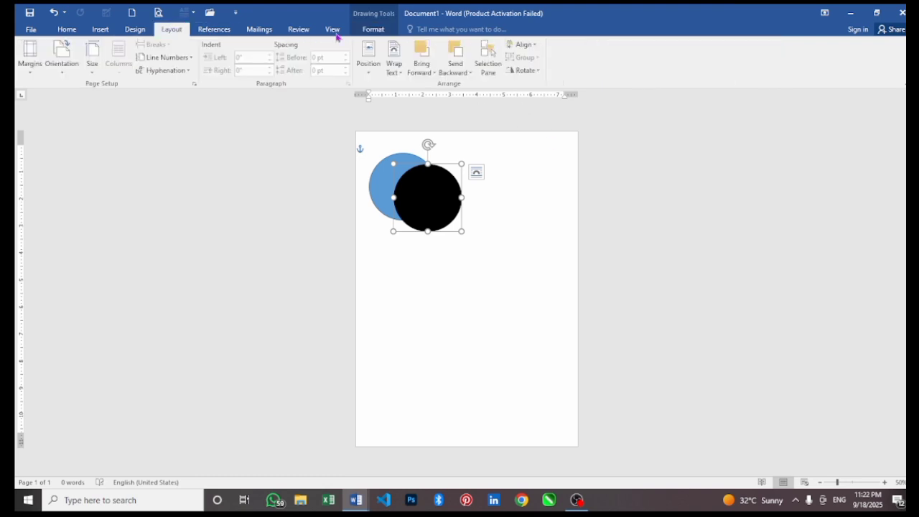
Test Send Backward and Bring Forward on the circles and browse the arrange options.
{"action": "left_click", "coordinate": [446, 62]}
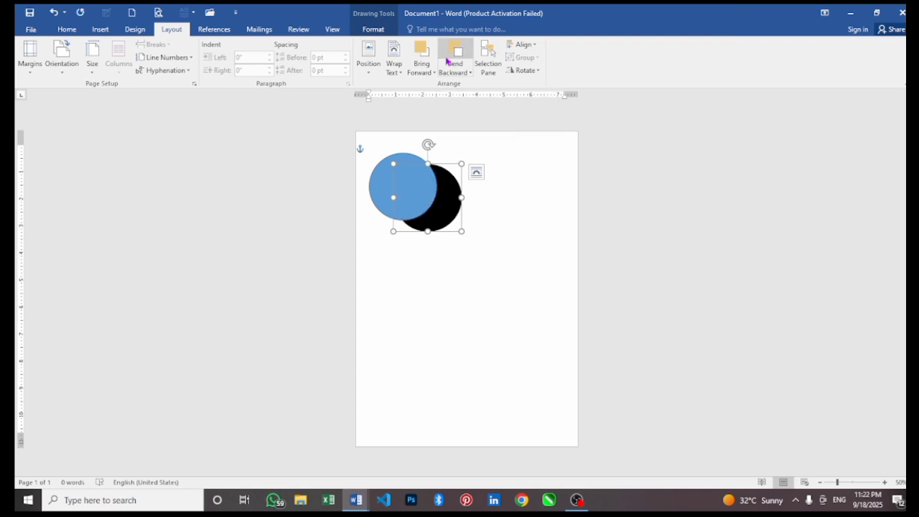
{"action": "left_click", "coordinate": [412, 61]}
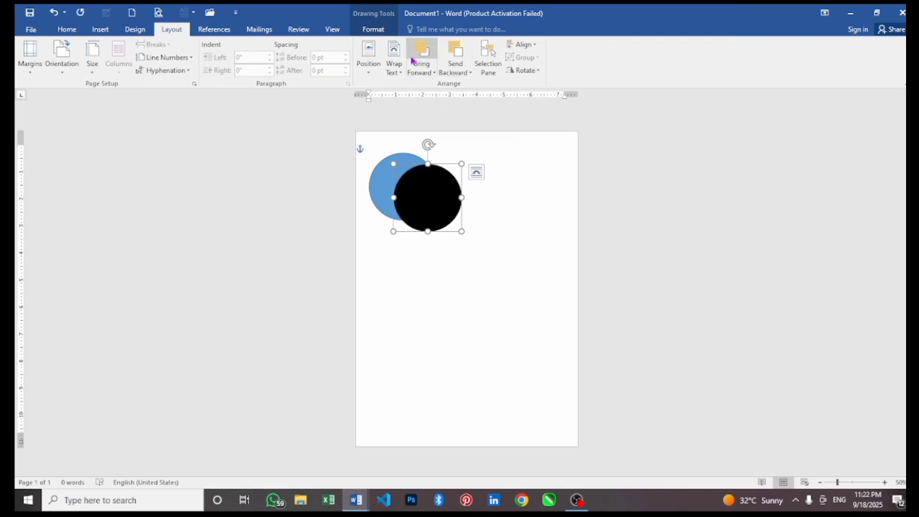
{"action": "left_click", "coordinate": [377, 184]}
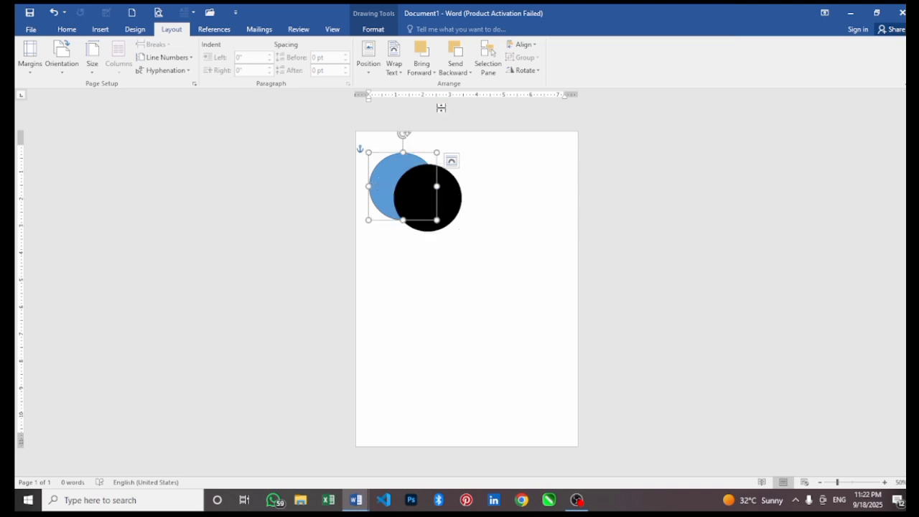
{"action": "left_click", "coordinate": [450, 67]}
{"action": "left_click", "coordinate": [449, 67]}
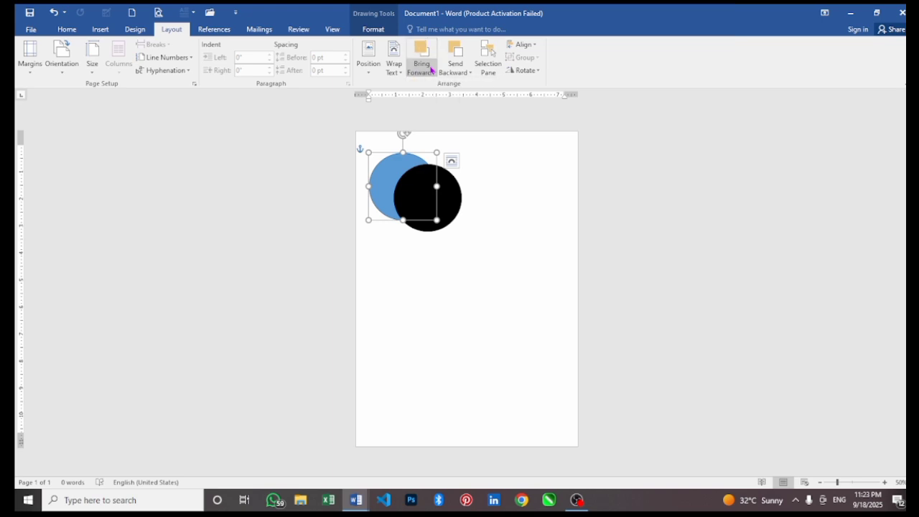
{"action": "left_click", "coordinate": [462, 52]}
{"action": "left_click", "coordinate": [461, 70]}
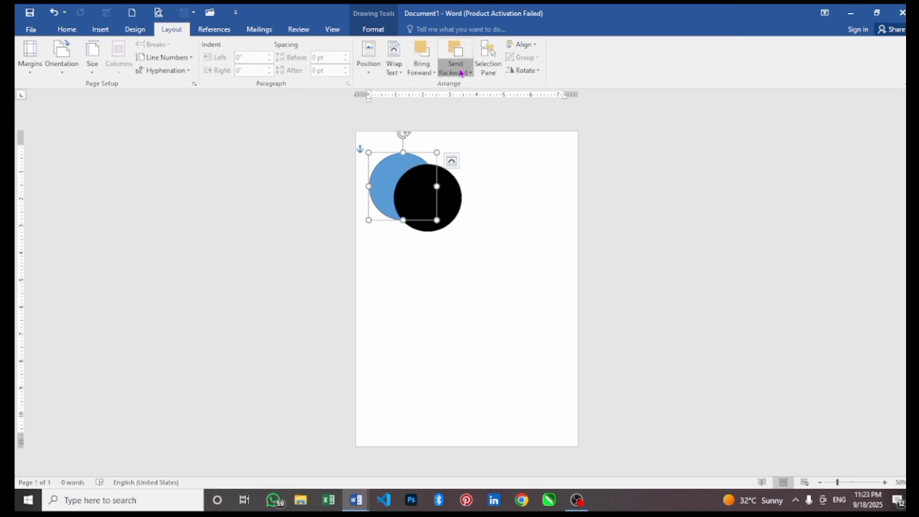
Send the black circle backward so the blue circle lies on top.
{"action": "left_click", "coordinate": [439, 191]}
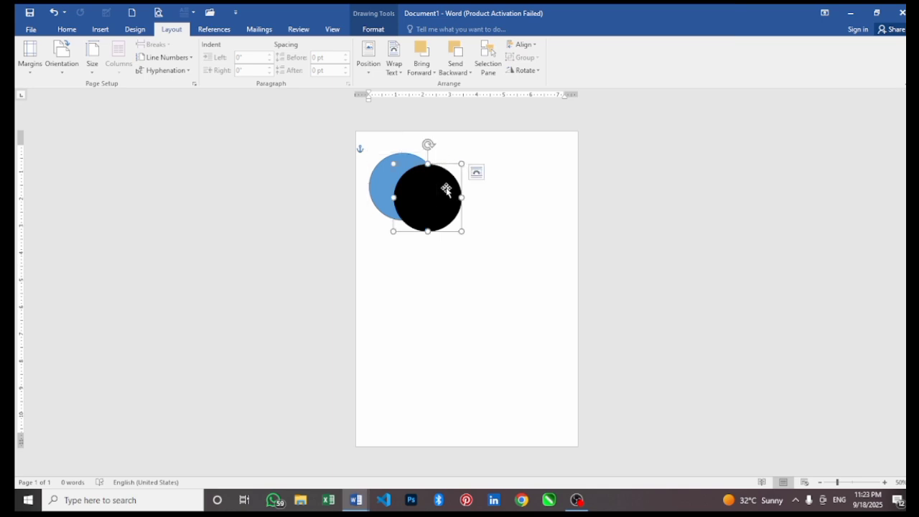
{"action": "left_click", "coordinate": [453, 65]}
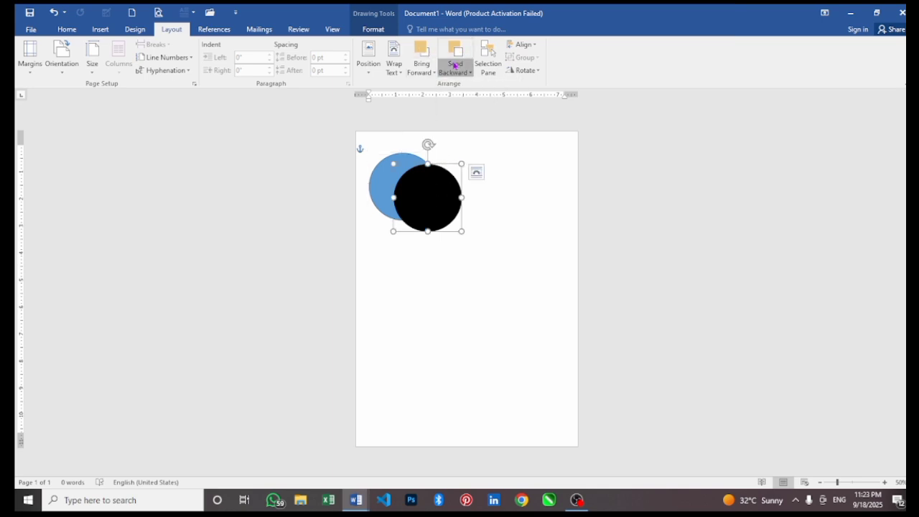
{"action": "left_click", "coordinate": [452, 63]}
{"action": "left_click", "coordinate": [451, 61]}
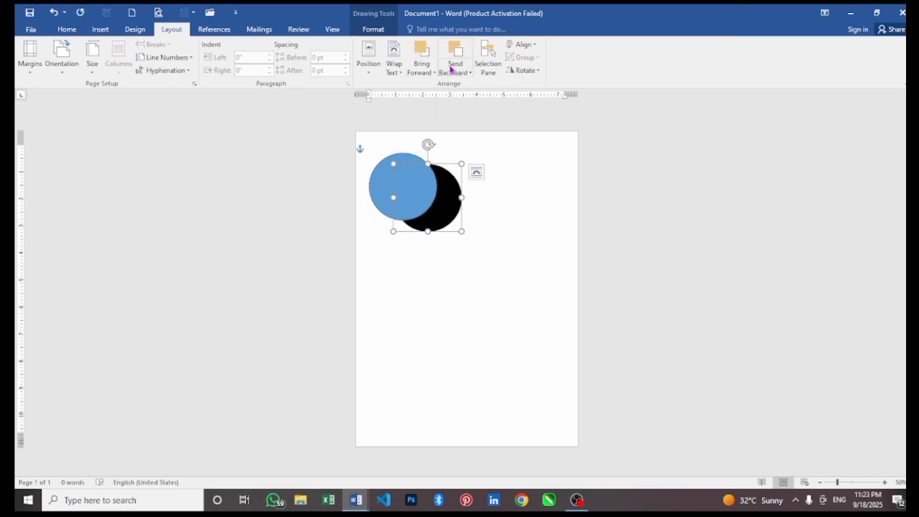
{"action": "left_click", "coordinate": [388, 185]}
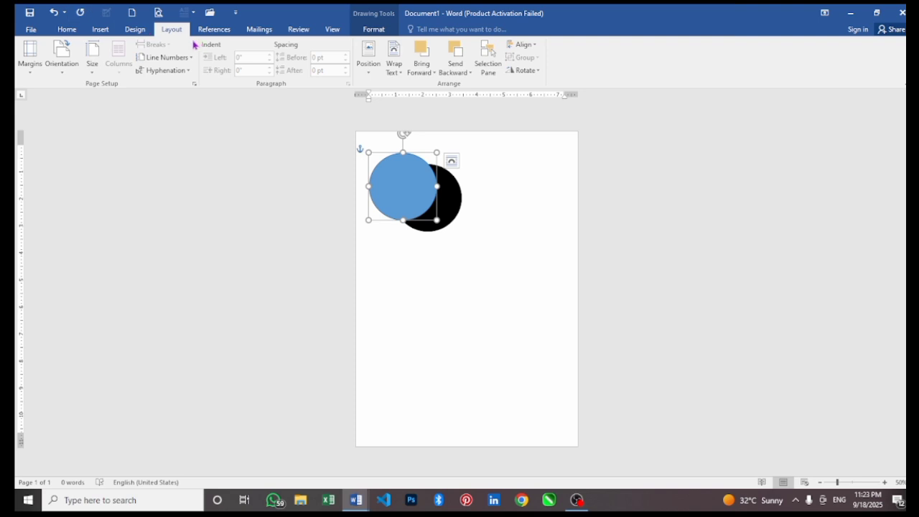
{"action": "left_click", "coordinate": [516, 72]}
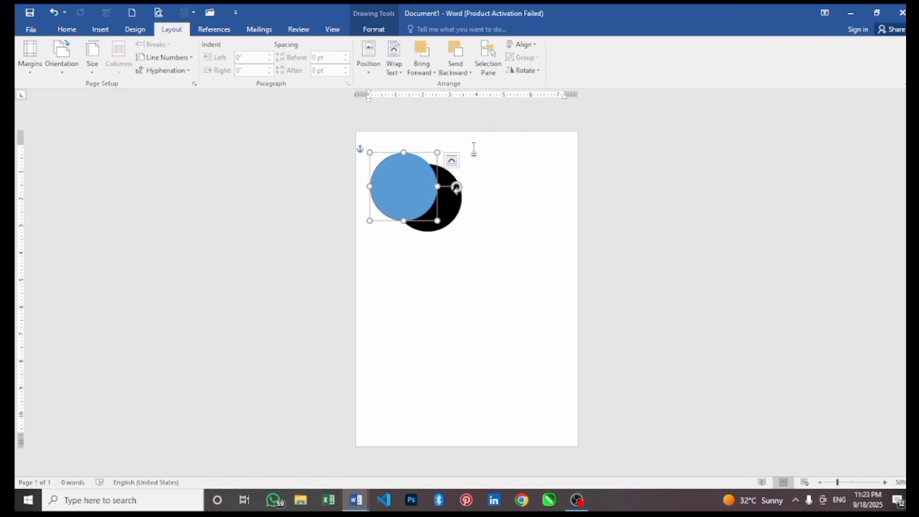
{"action": "left_click", "coordinate": [520, 44]}
{"action": "left_click", "coordinate": [477, 180]}
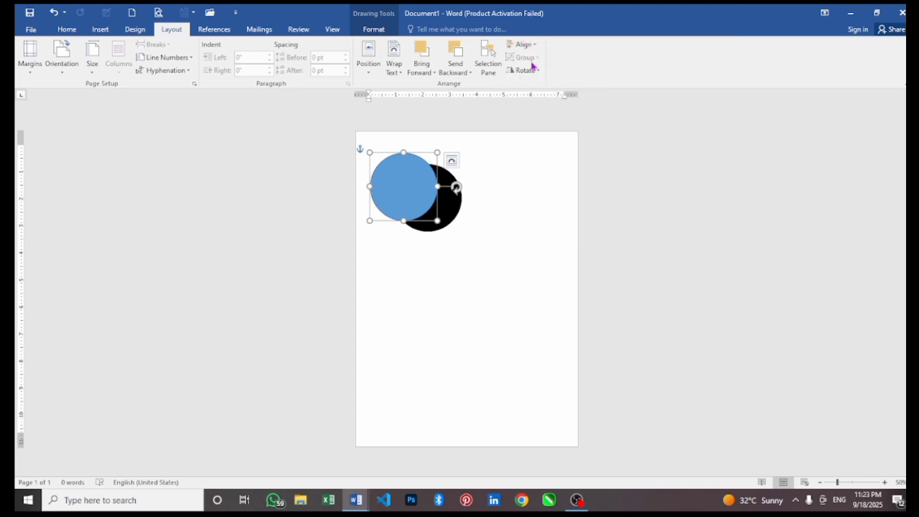